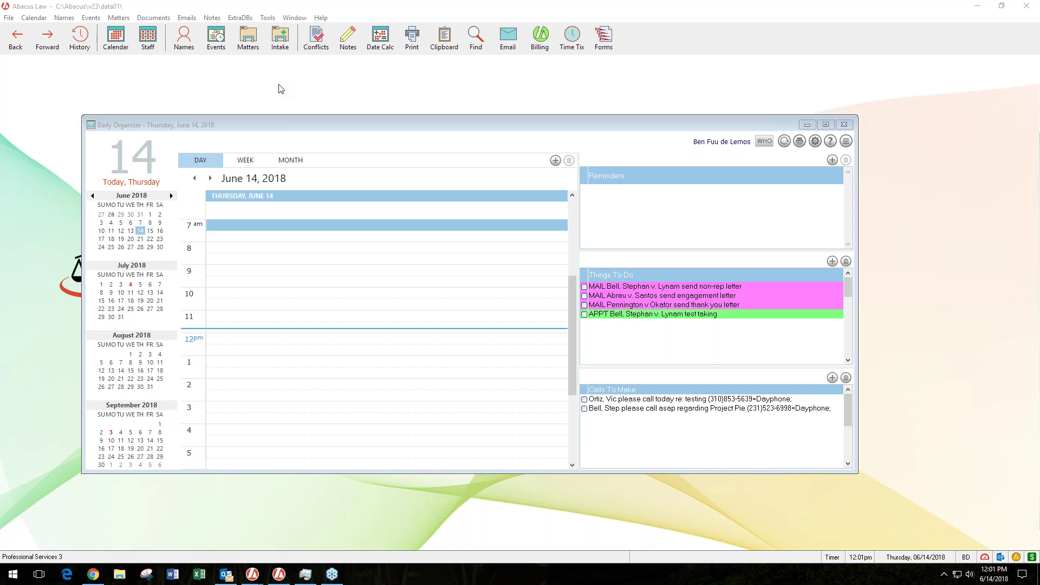
- View the blank new-matter form for the DIVORCE case code and cancel it without saving
click(249, 45)
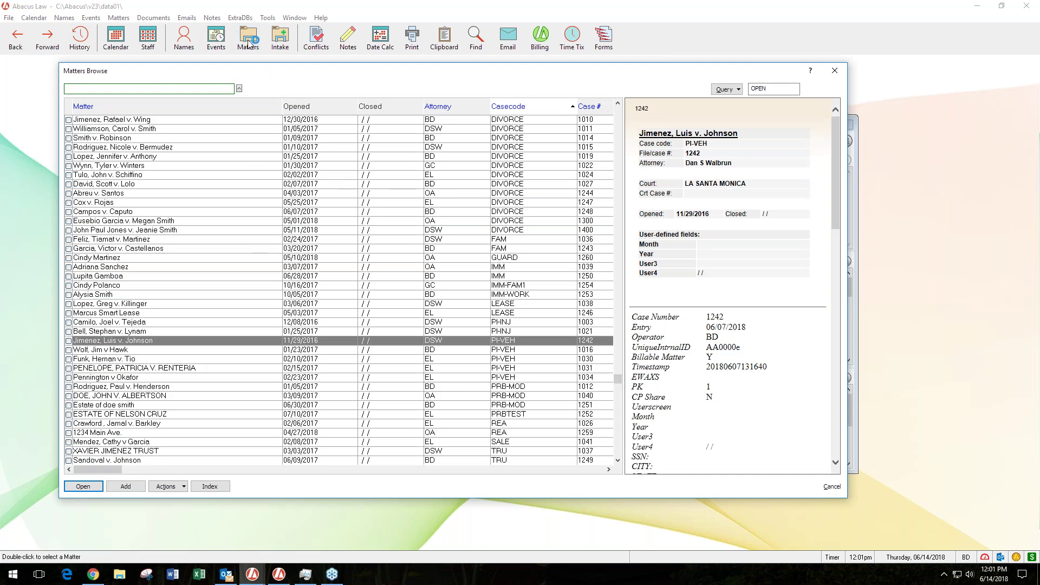
click(126, 488)
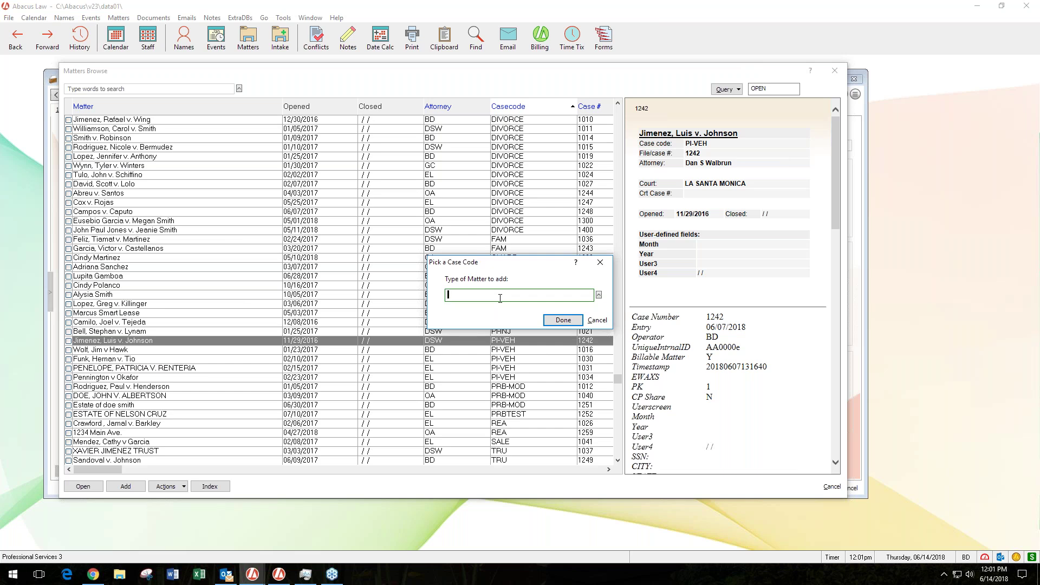
text(DIVORCE)
click(564, 319)
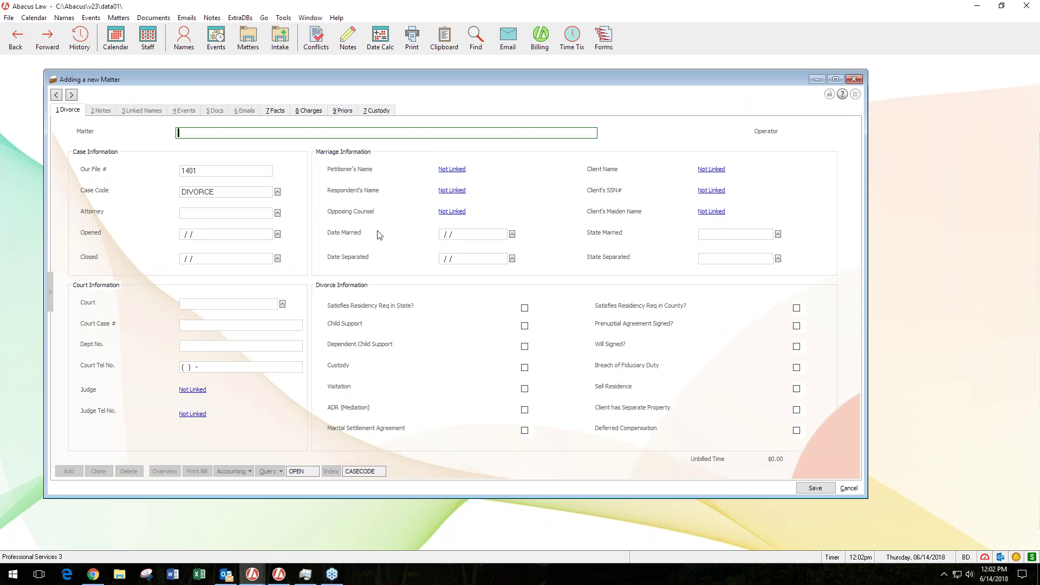
click(848, 489)
click(527, 310)
- Look through the contact names list and the open matter's linked names without adding a link
click(184, 48)
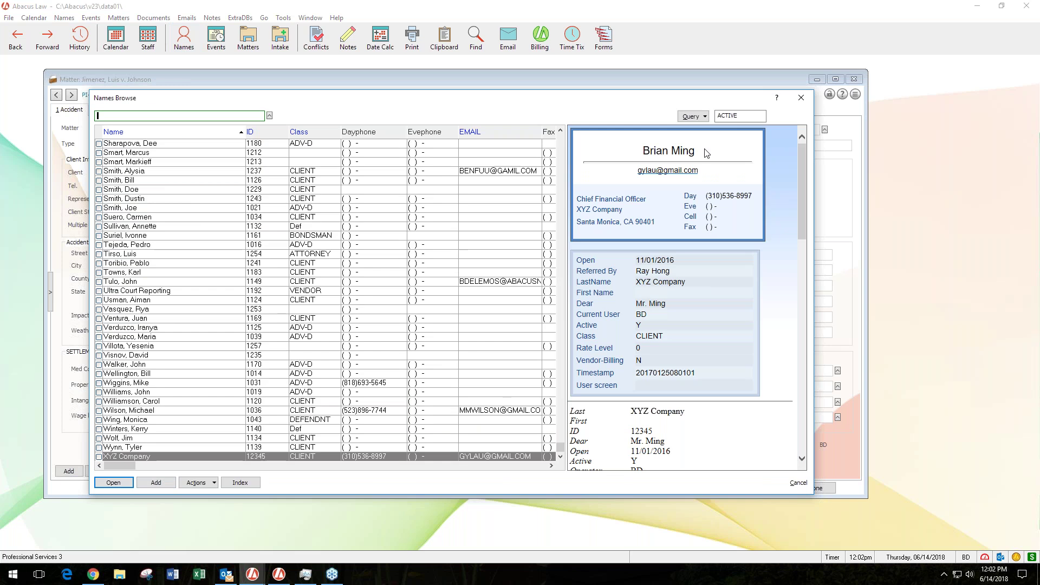
click(801, 97)
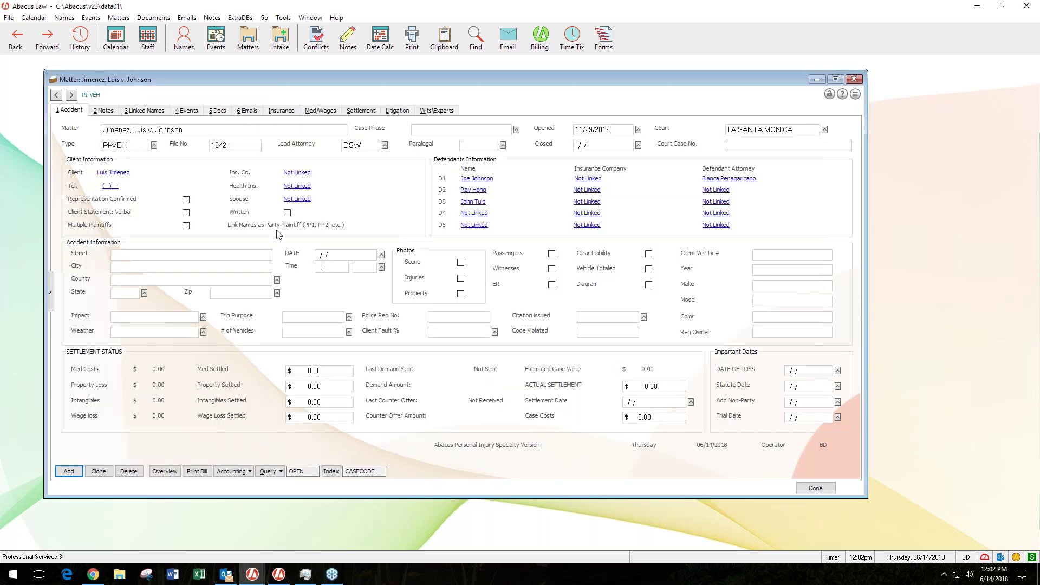
click(150, 114)
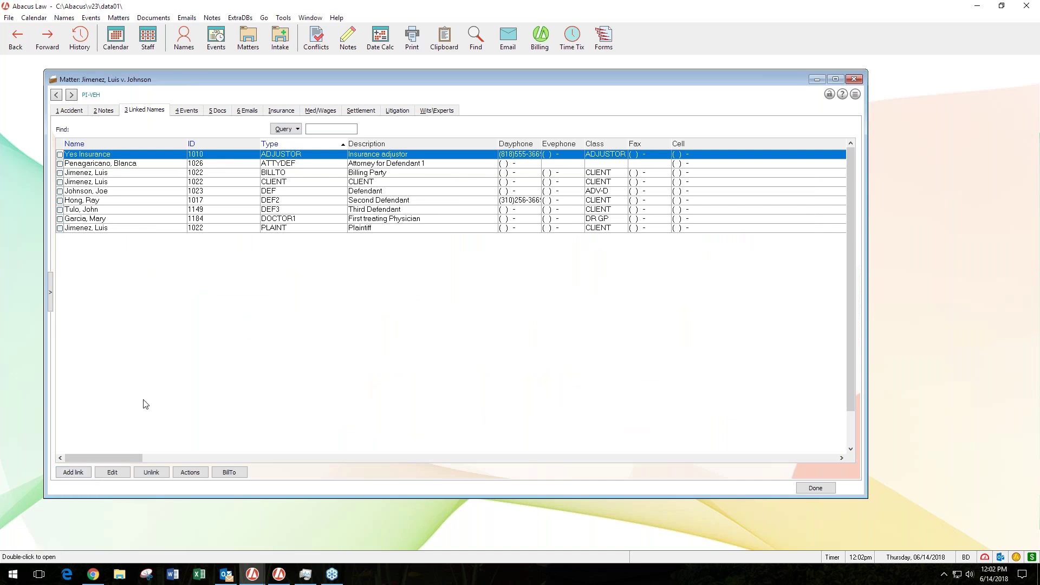
click(79, 474)
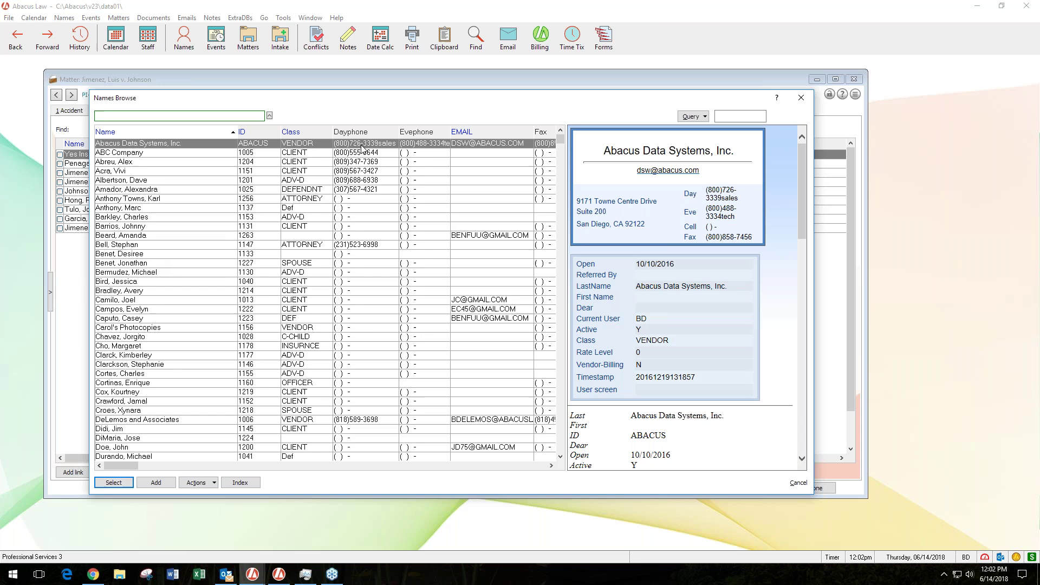
click(801, 98)
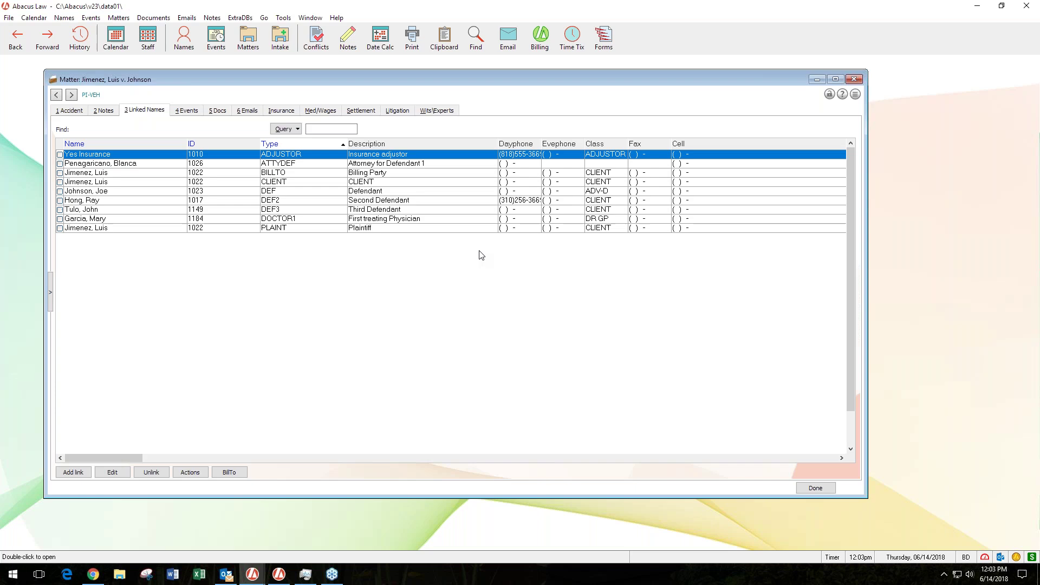
- Browse the available intake form categories, view the New Case Intake Form (Client Plaintiff), and close it
click(282, 43)
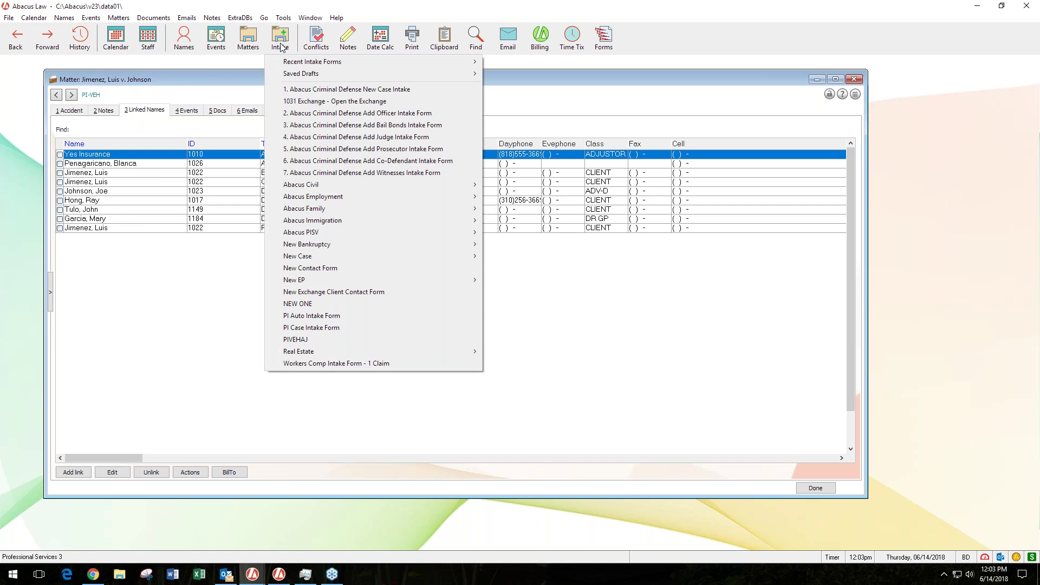
mouse_move(283, 187)
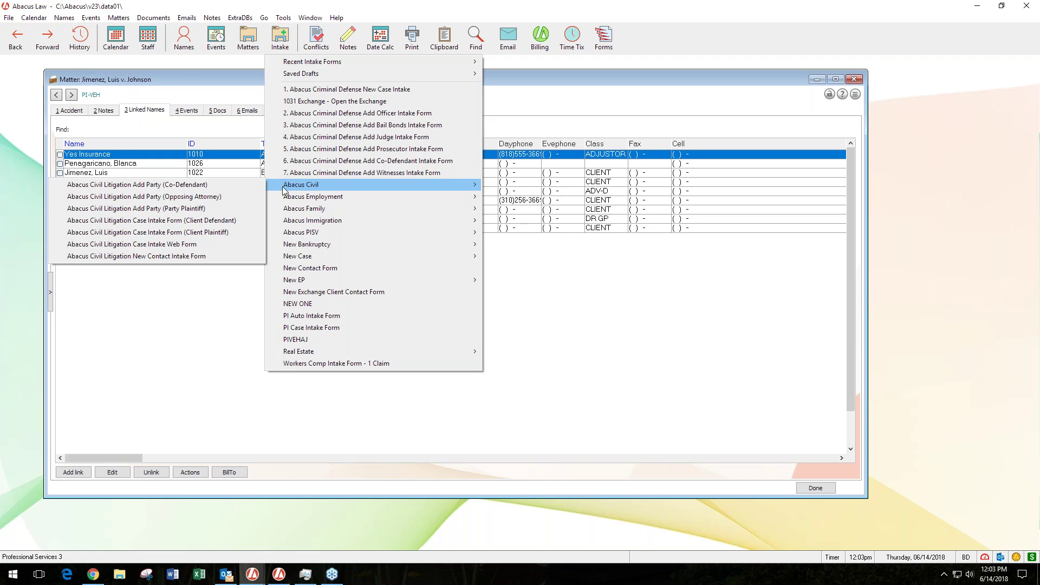
mouse_move(305, 212)
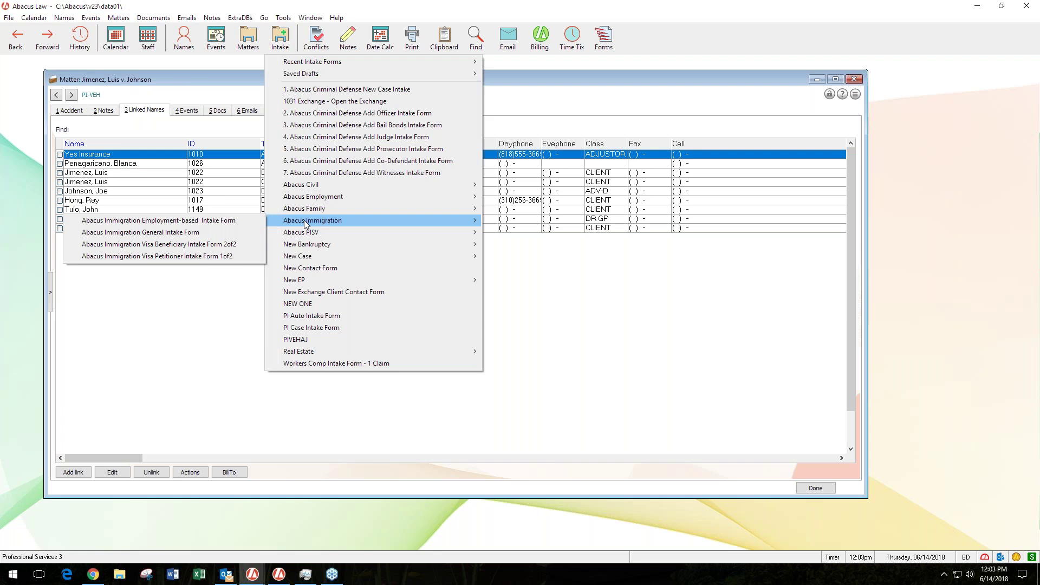
mouse_move(310, 260)
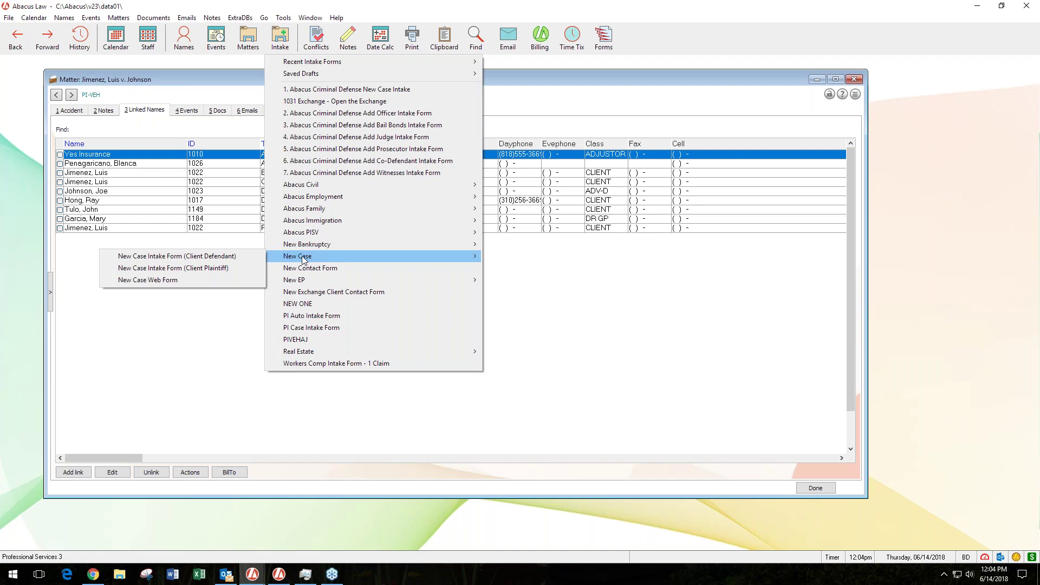
click(211, 268)
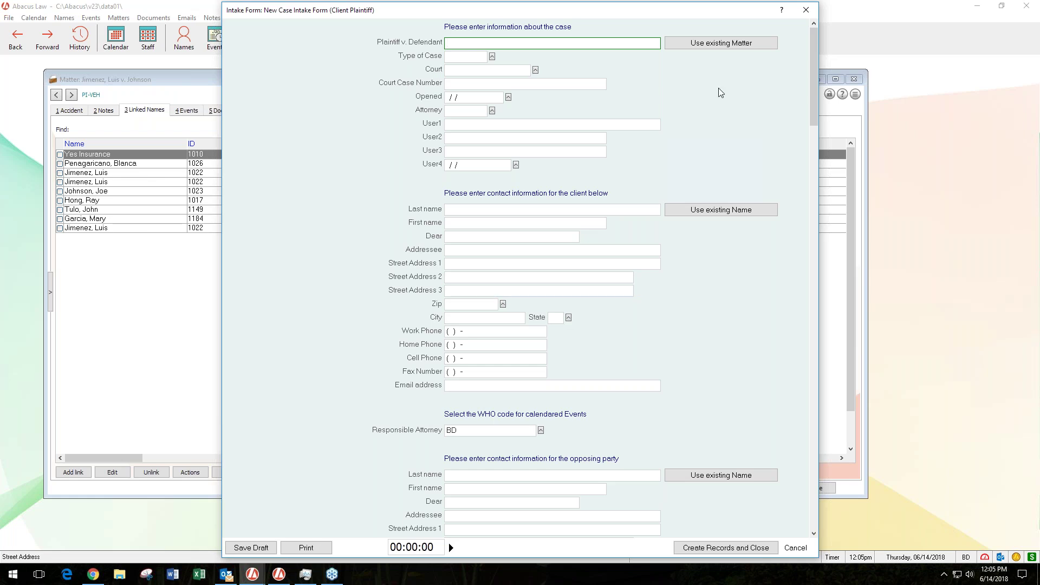
click(806, 12)
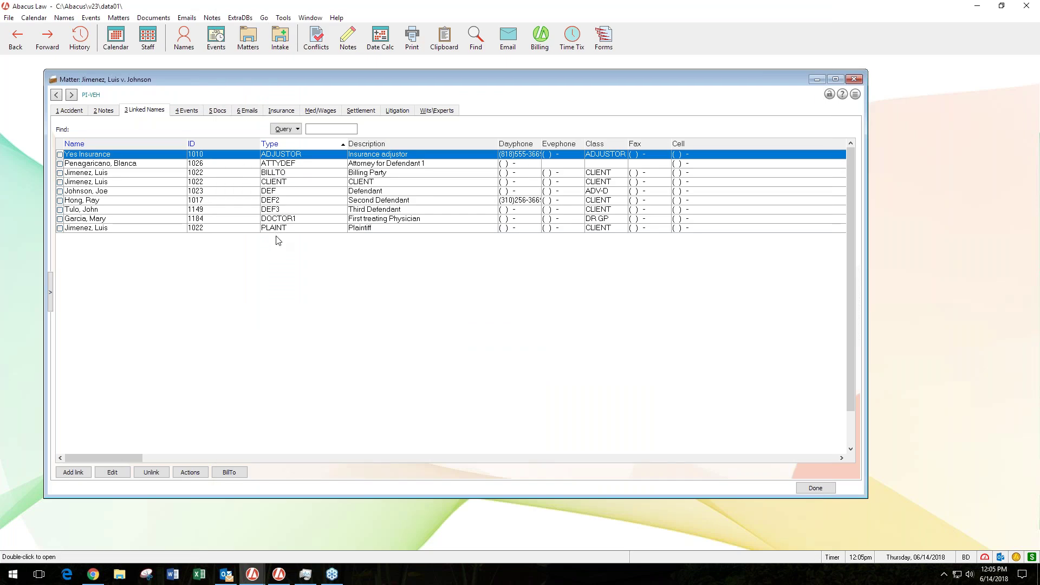
- Reopen the New Case Intake Form (Client Plaintiff), examine its case, client and opposing party sections, and close it without creating records
click(282, 52)
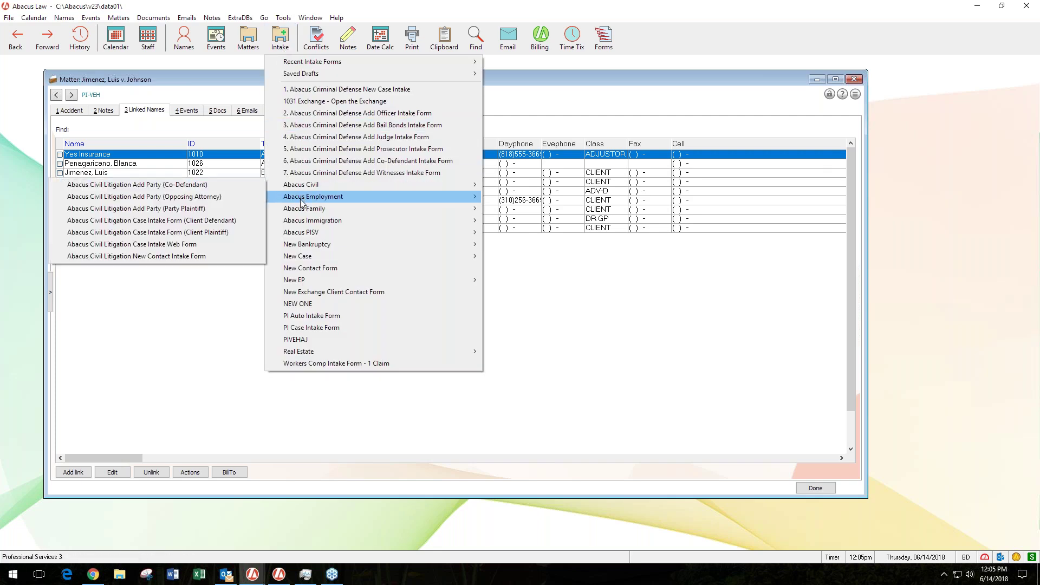
mouse_move(301, 256)
click(219, 268)
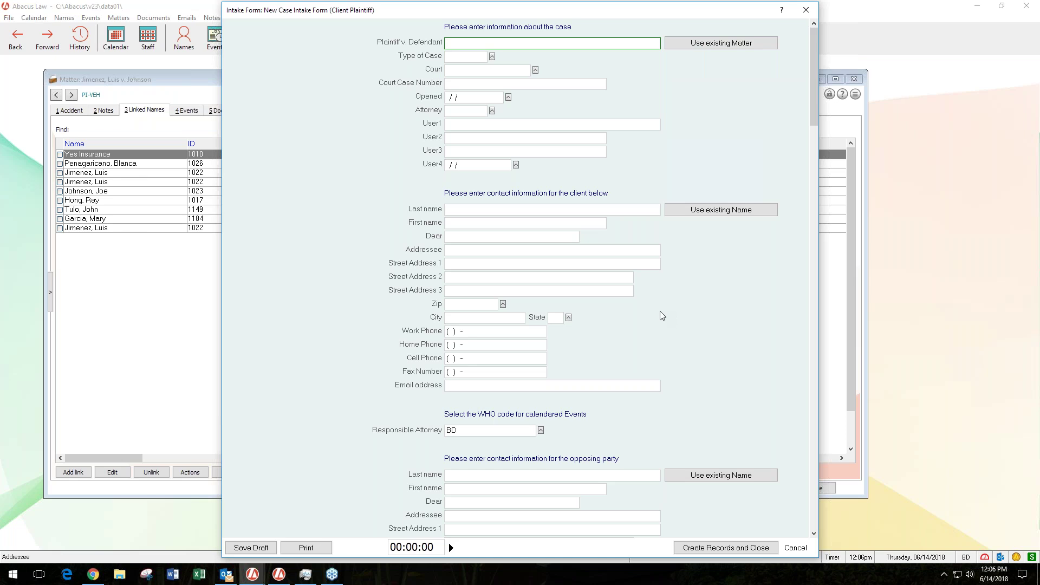
scroll(660, 315, down, 1)
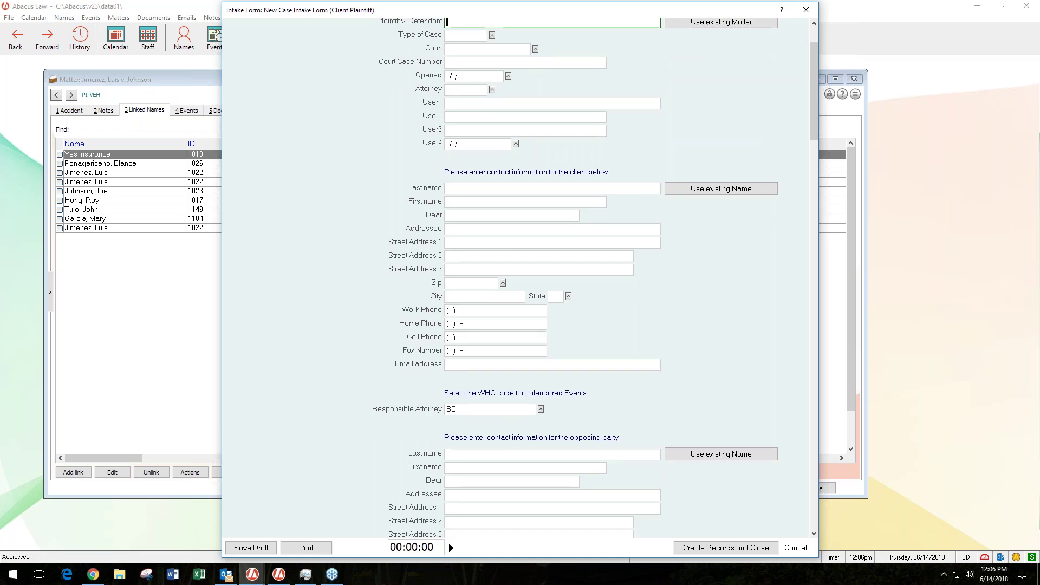
click(556, 245)
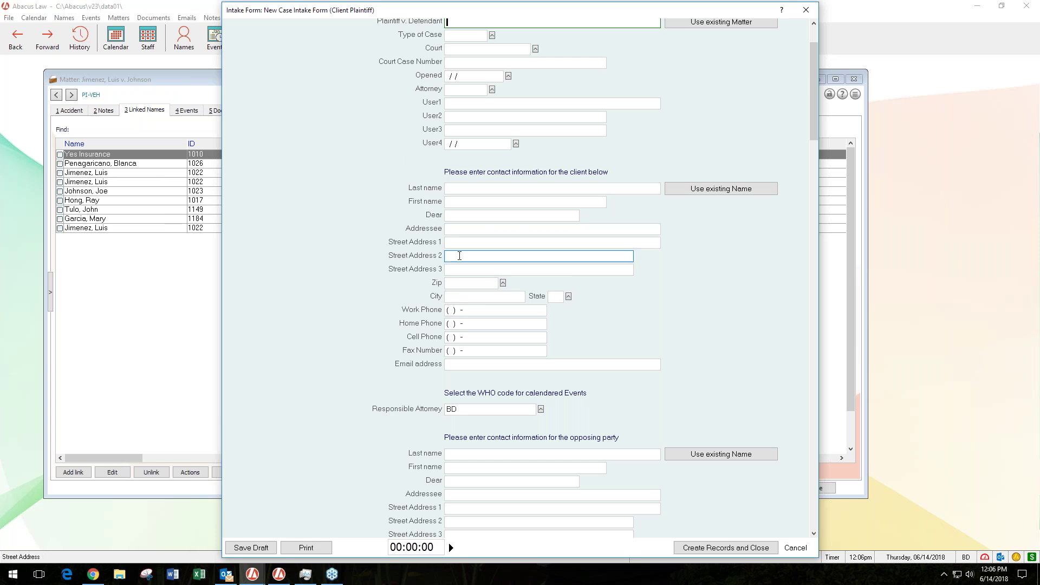
scroll(509, 323, down, 2)
scroll(509, 323, down, 2)
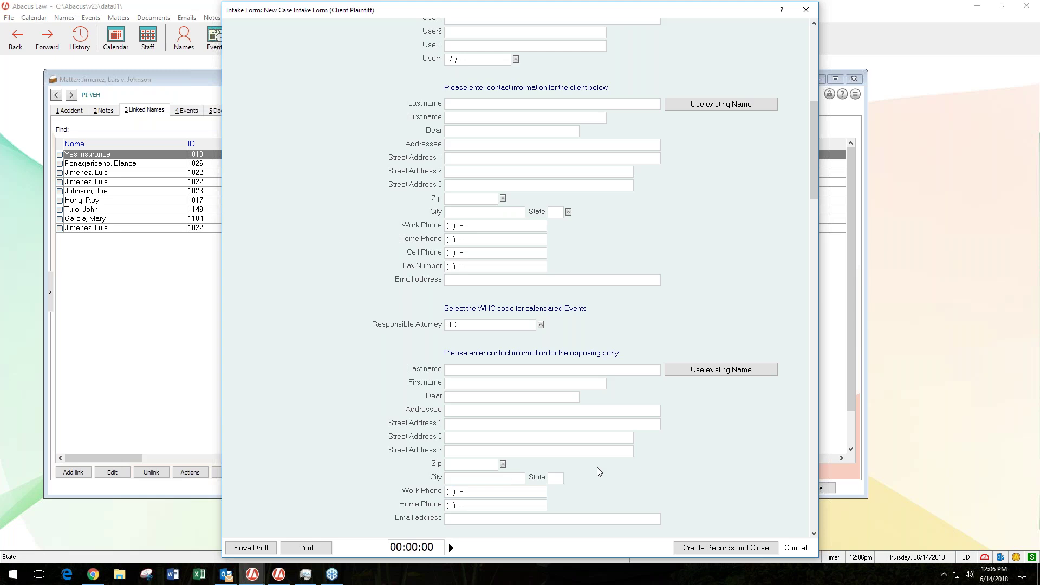
scroll(597, 467, up, 1)
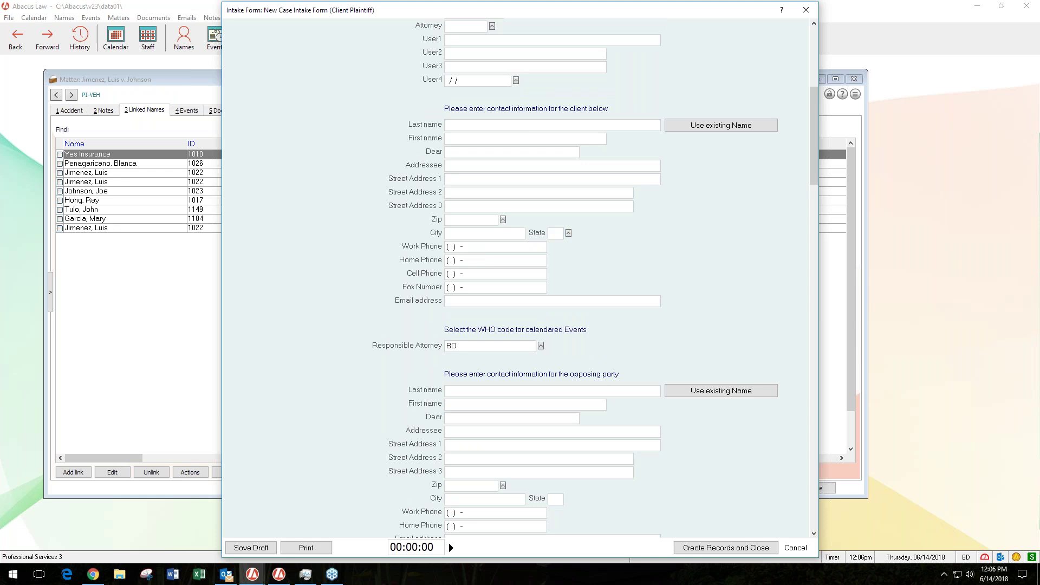
scroll(531, 317, up, 3)
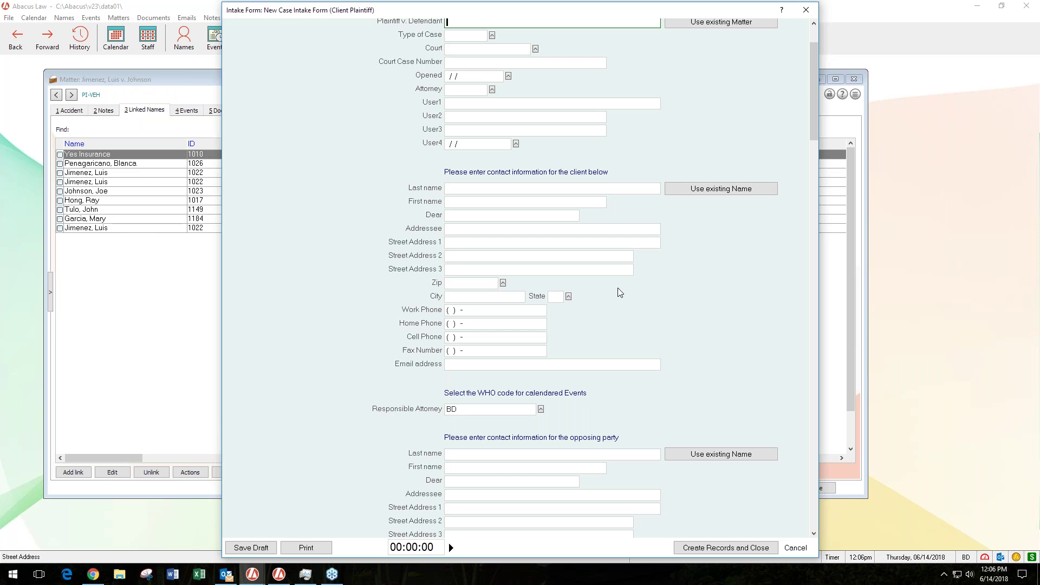
scroll(622, 302, up, 1)
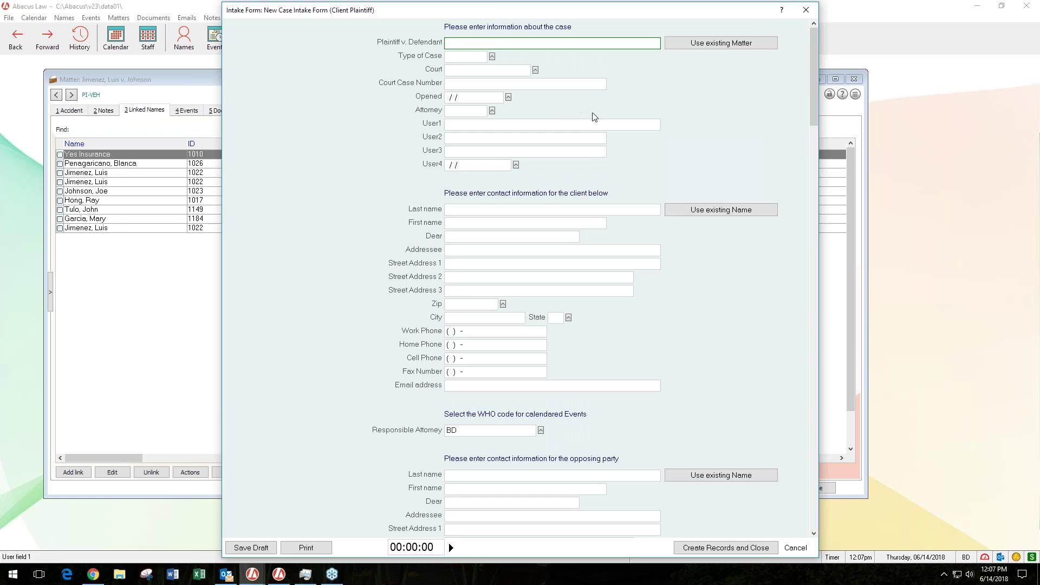
click(806, 10)
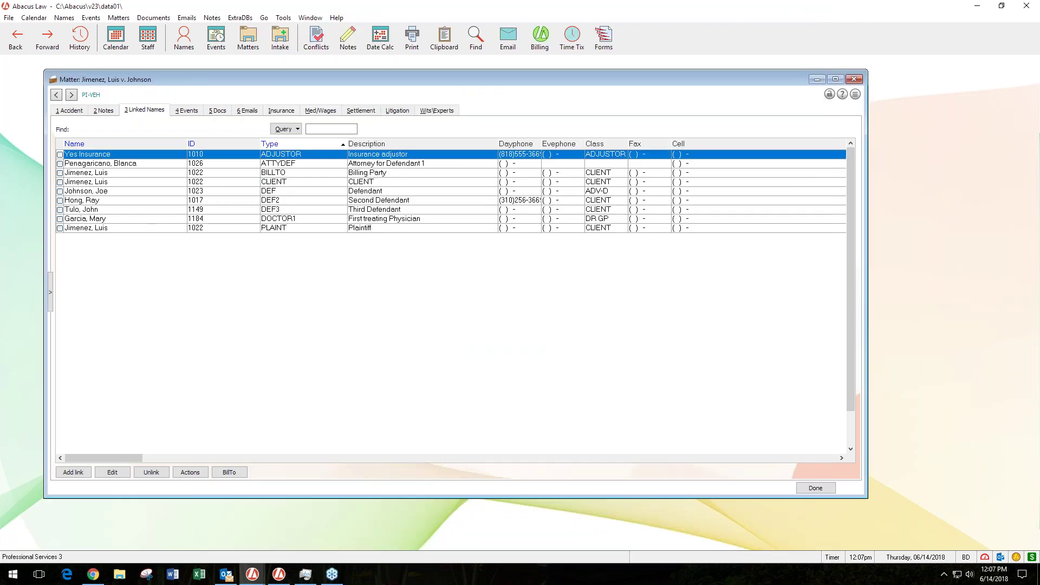
- Open the Abacus Family Law Divorce Case Intake Form and examine its sections from case information down to opposing counsel
click(281, 38)
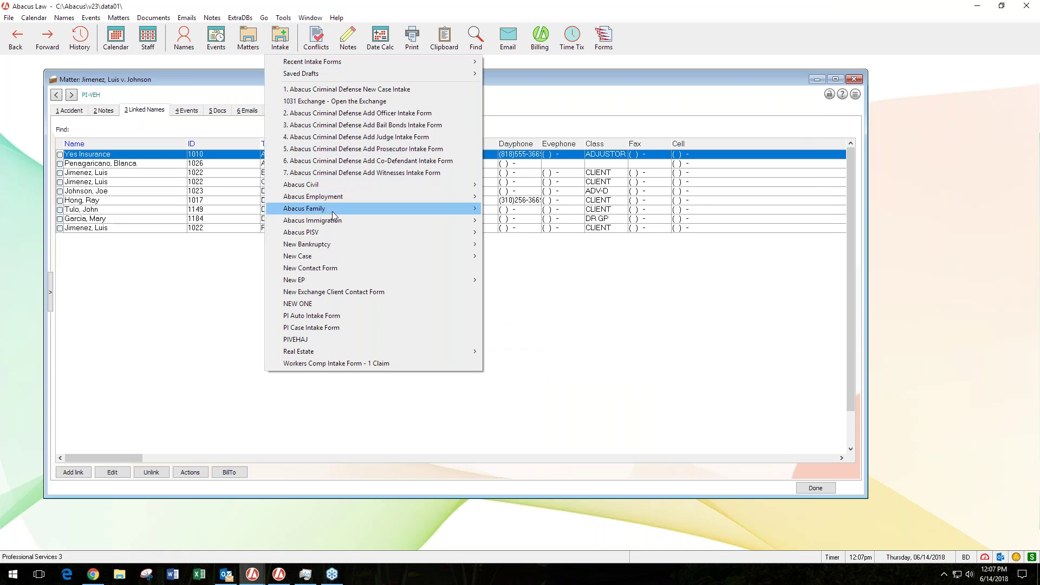
mouse_move(333, 210)
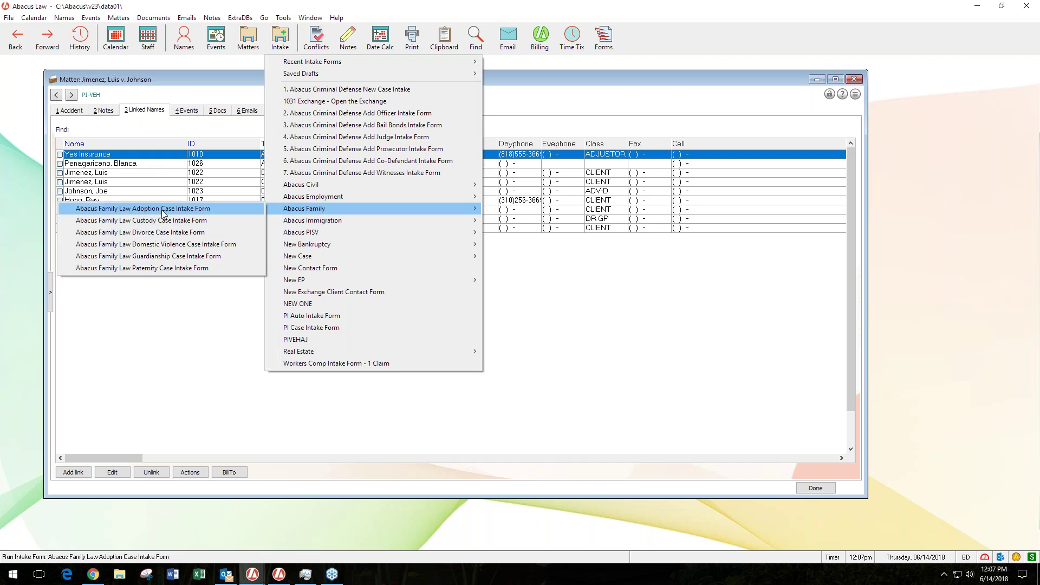
click(168, 238)
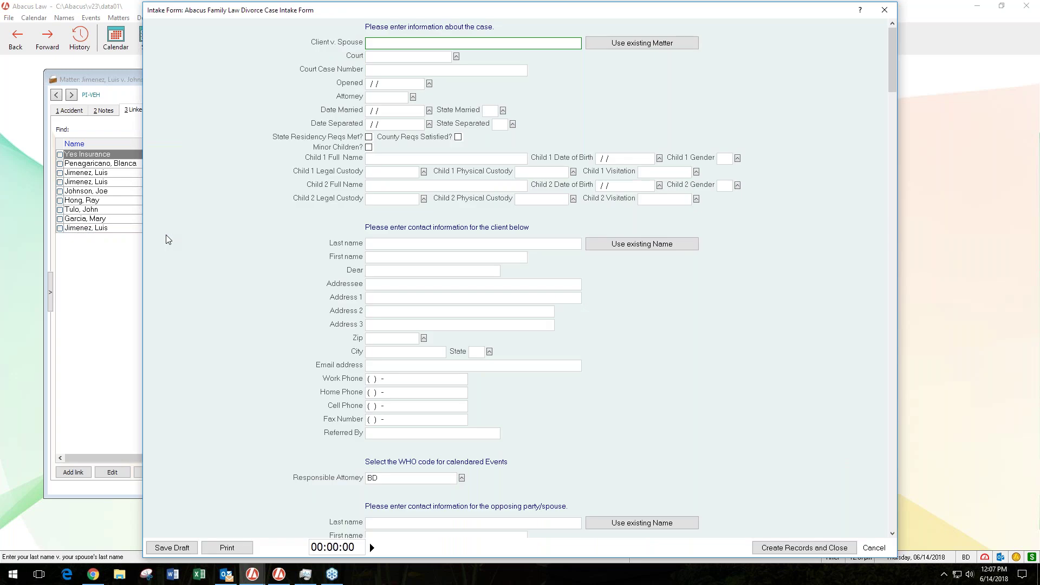
click(396, 184)
key(Tab)
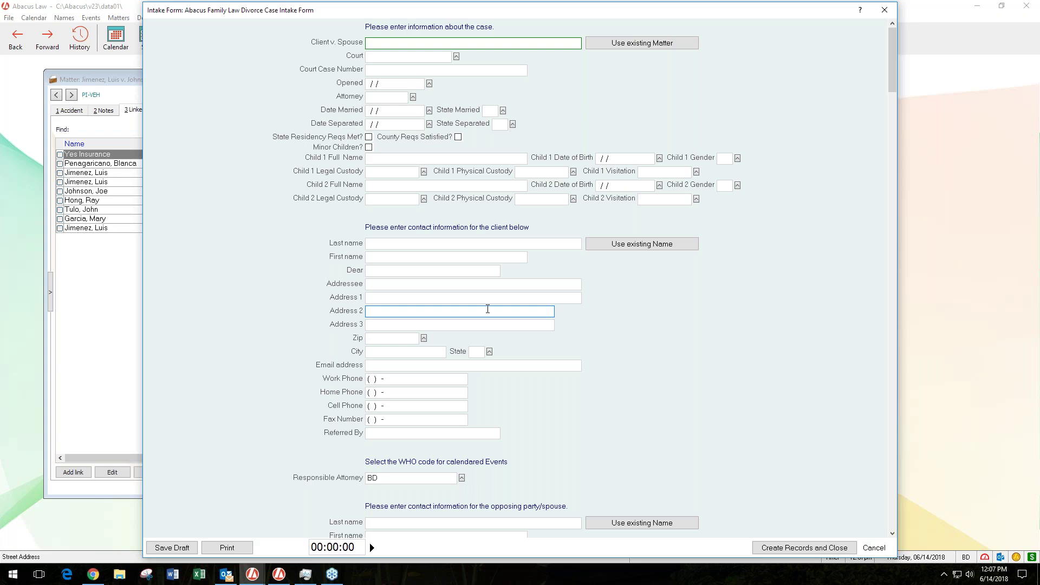
scroll(491, 306, down, 1)
scroll(528, 319, down, 1)
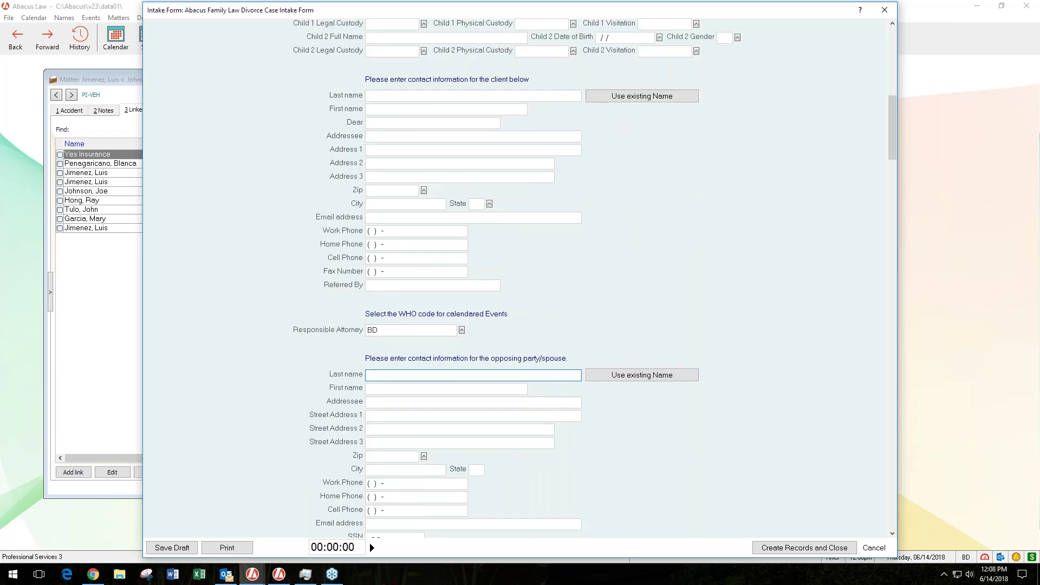
scroll(564, 398, down, 1)
scroll(563, 399, down, 1)
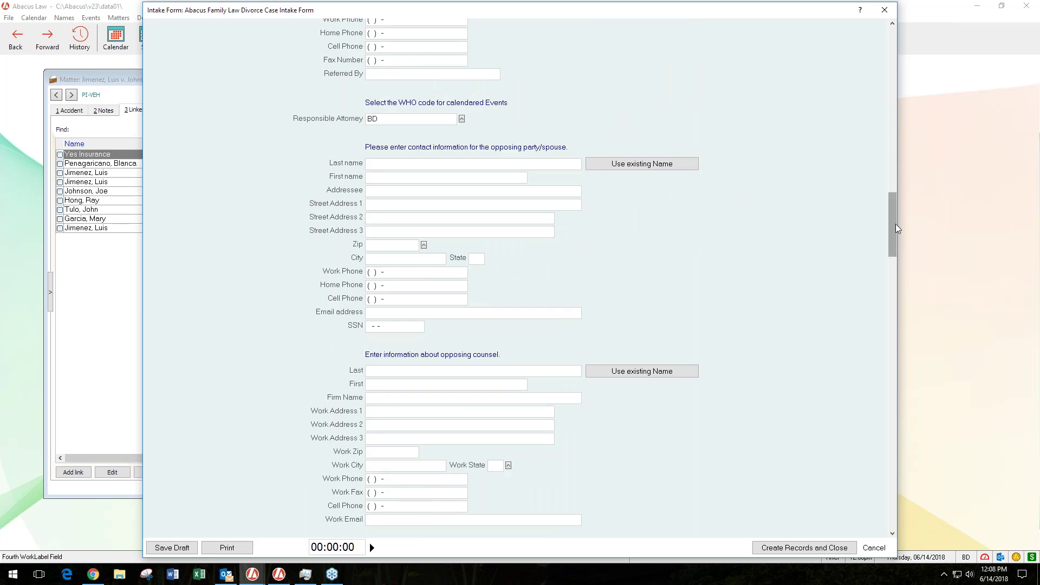
- Review the divorce form's case, client and responsible attorney sections again, and close the form without creating records
drag(891, 227, 877, 64)
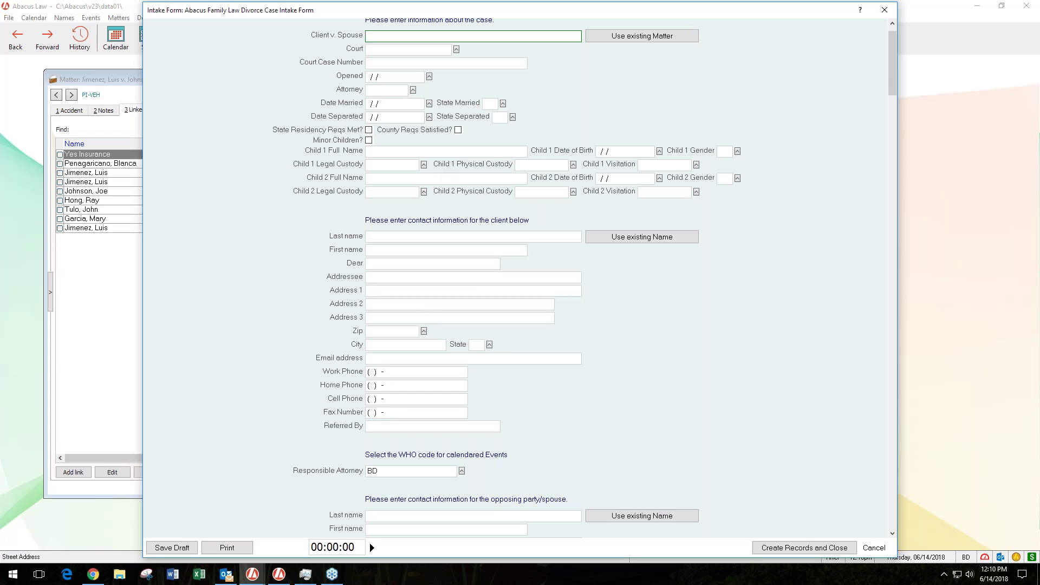
scroll(540, 379, down, 4)
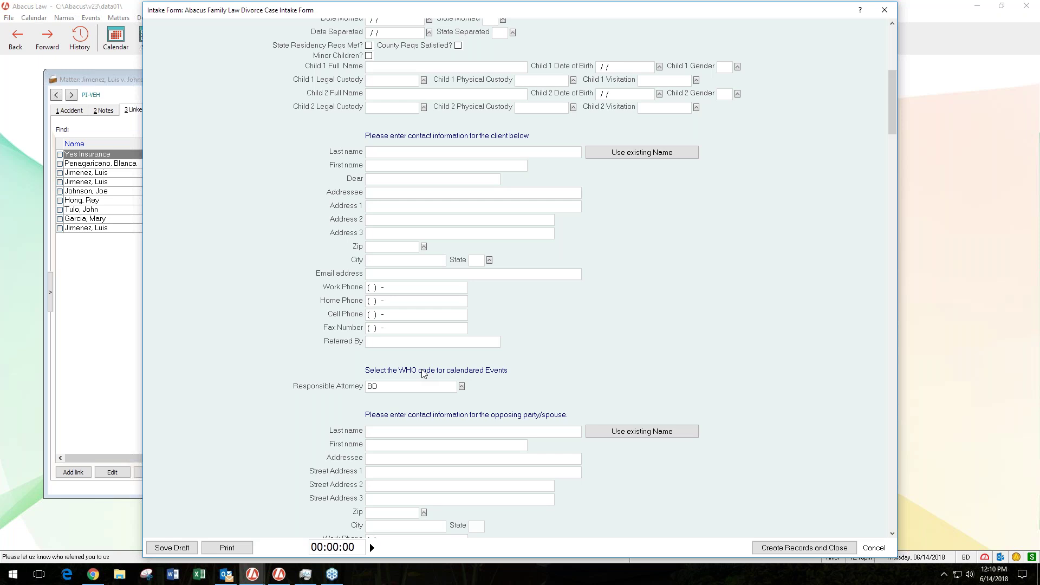
click(378, 386)
click(885, 10)
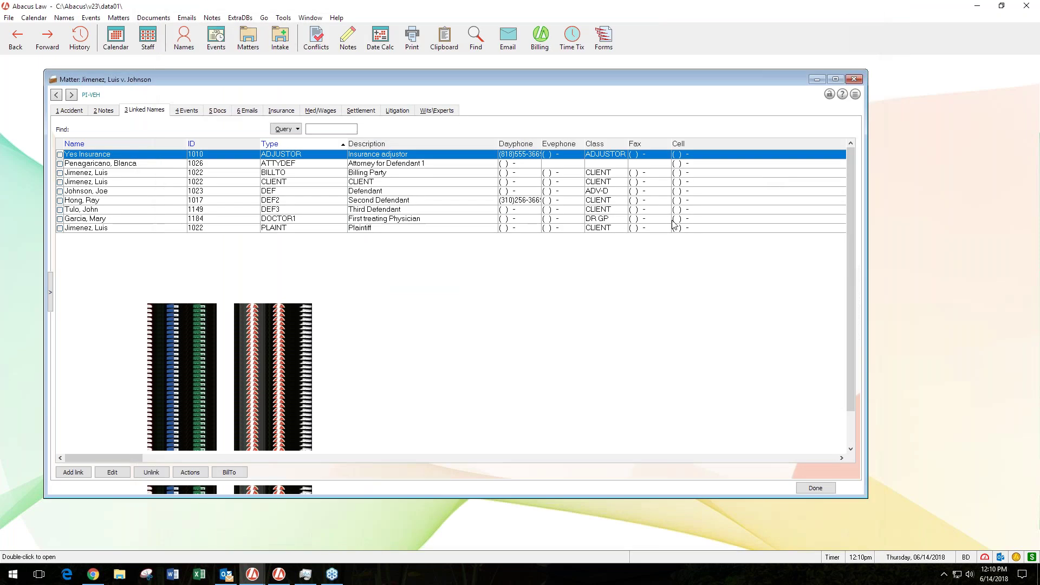
- Minimize the matter window and search the Rules list for newcase
click(818, 80)
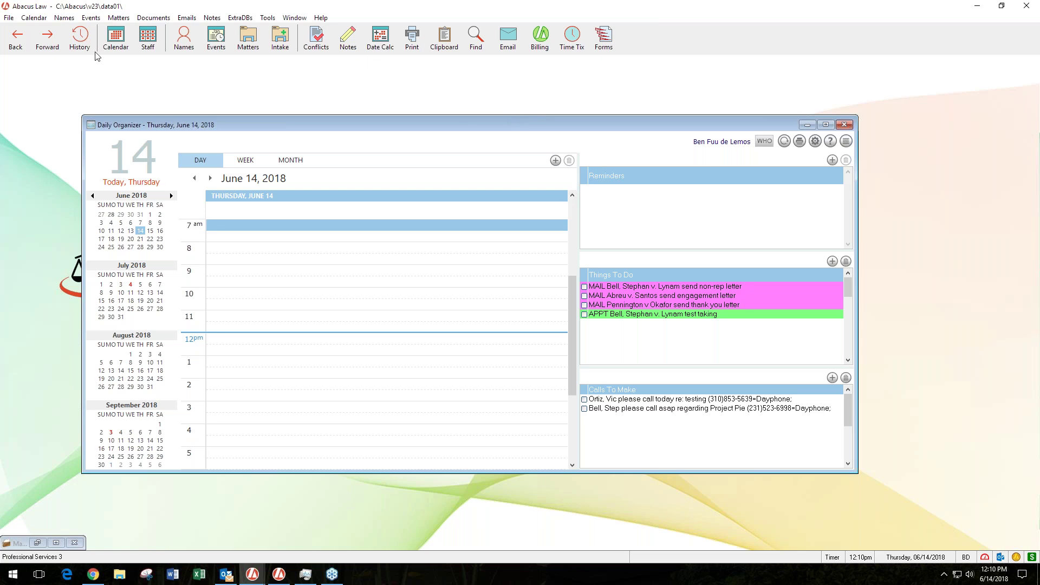
click(10, 19)
mouse_move(11, 46)
click(151, 130)
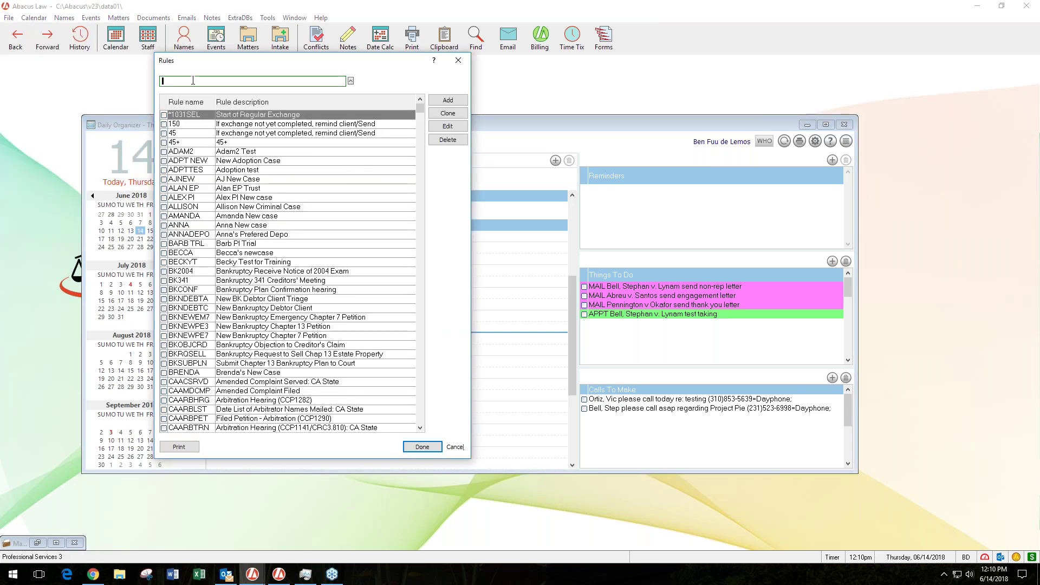
text(newcase)
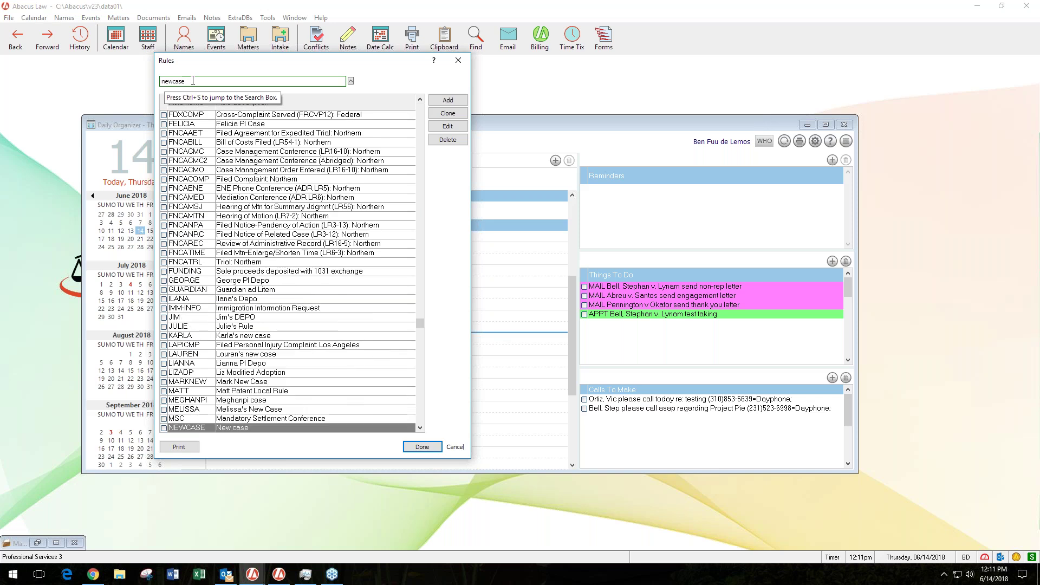
- Open the NEWCASE rule from the newcase search results, examine its conflict check, file, ledger, letter and draft events, and close it
key(Return)
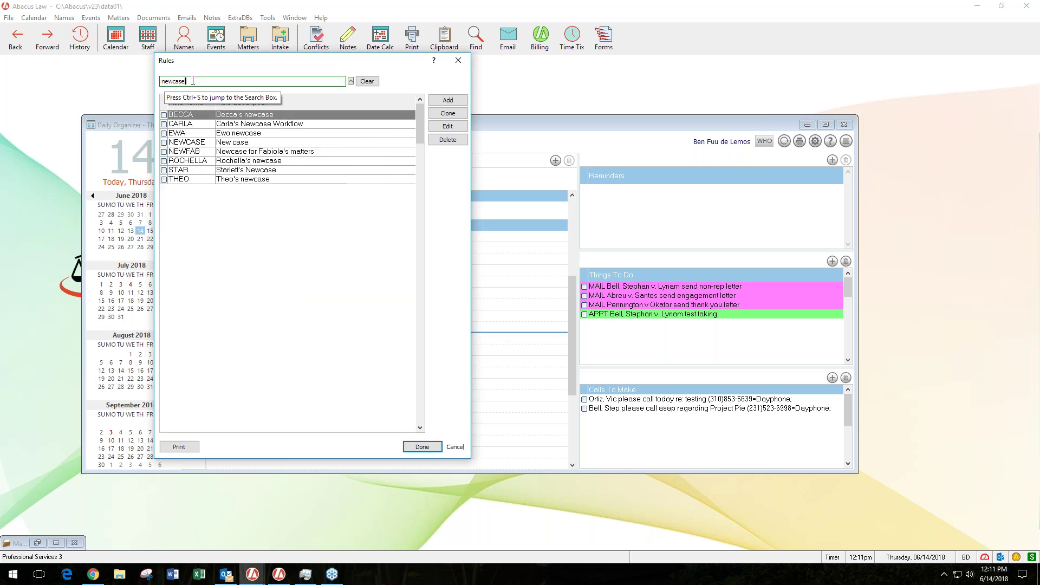
click(227, 144)
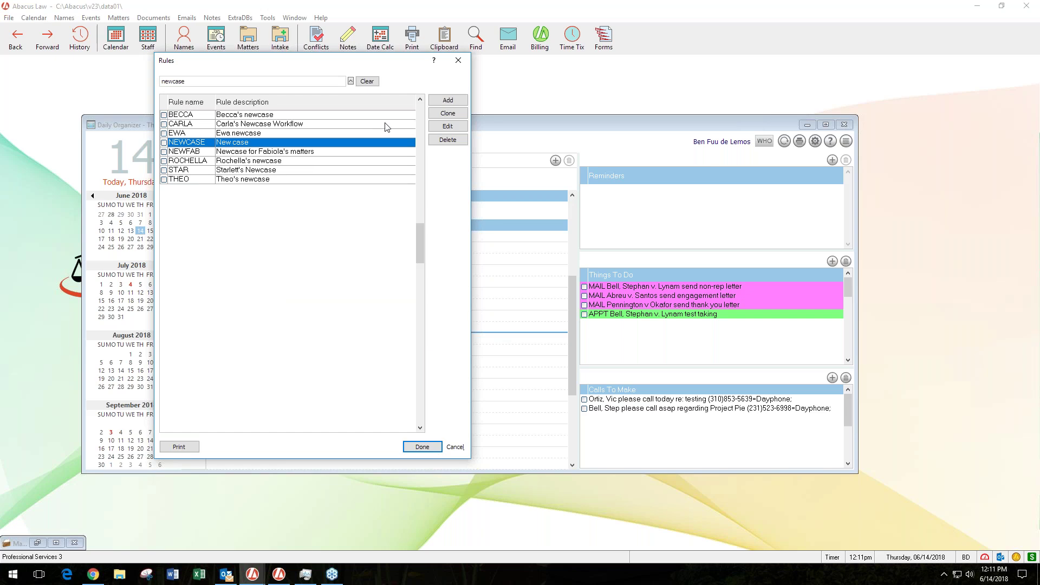
click(446, 126)
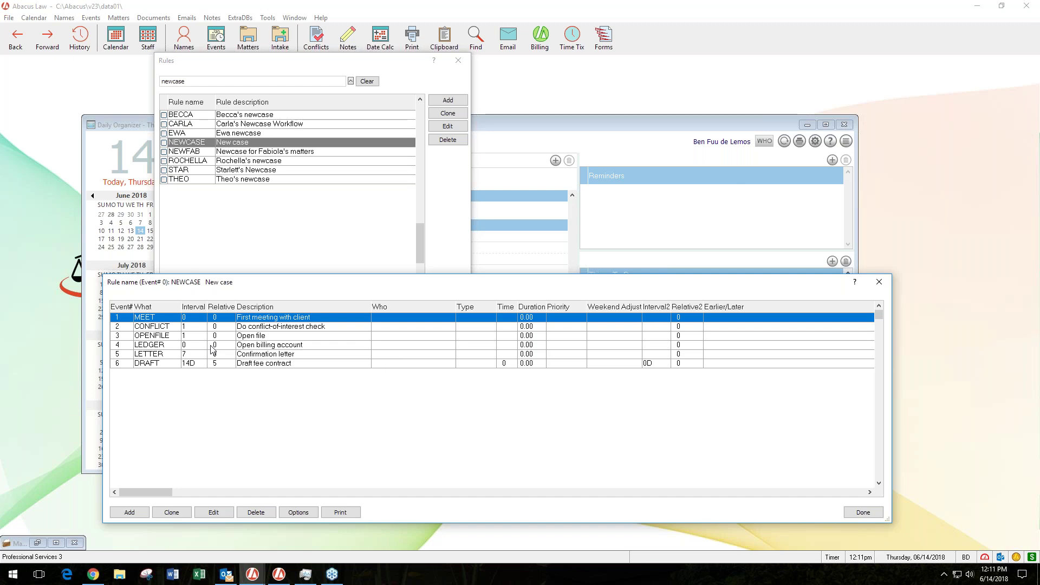
click(172, 346)
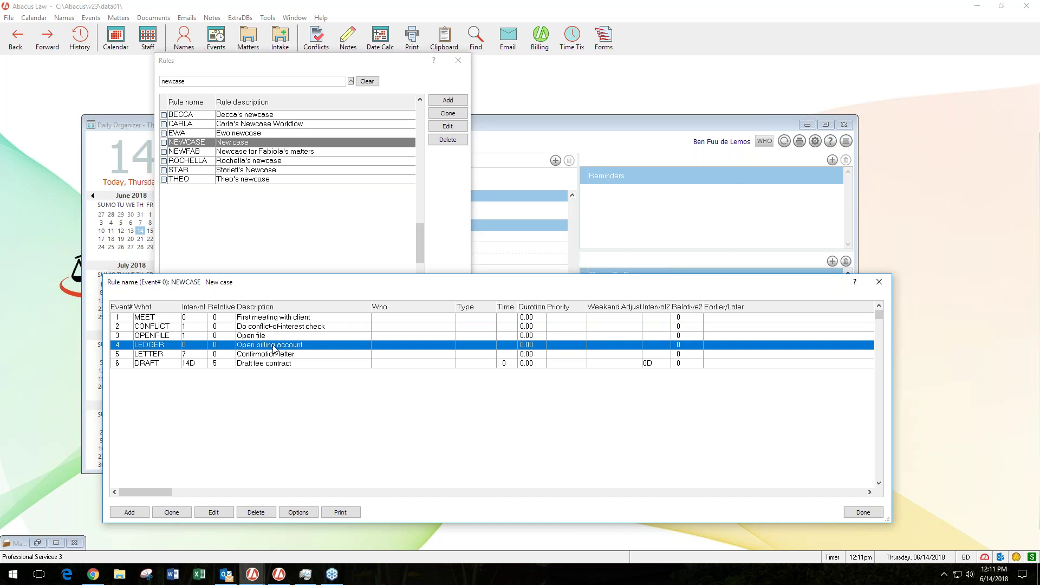
click(199, 328)
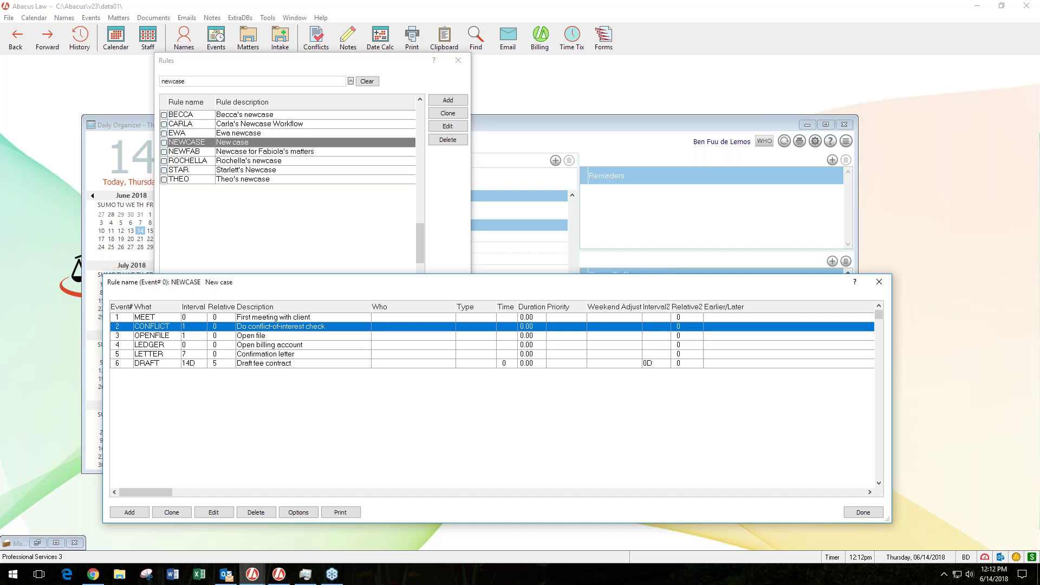
key(Down)
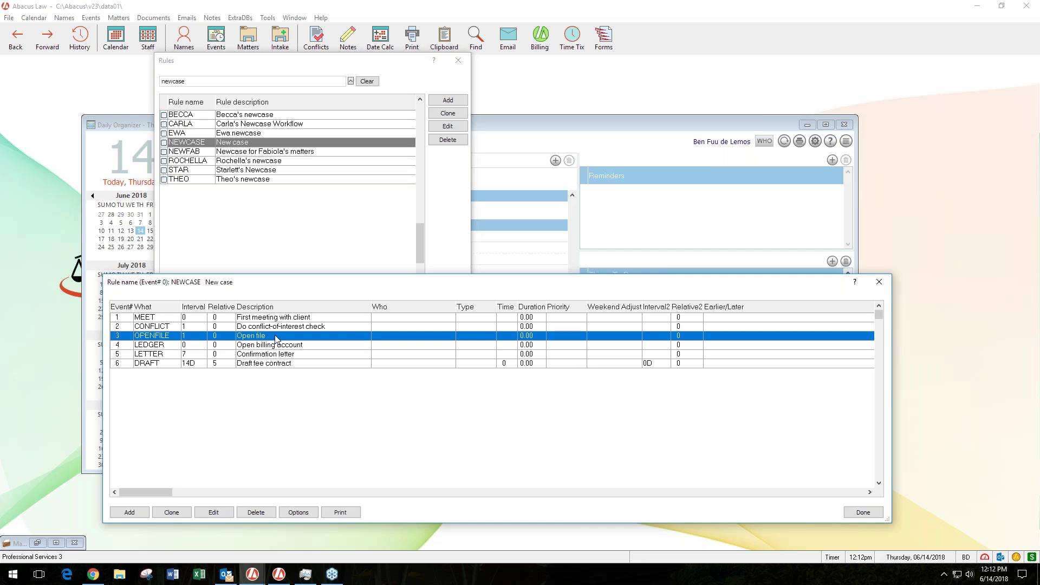
click(200, 359)
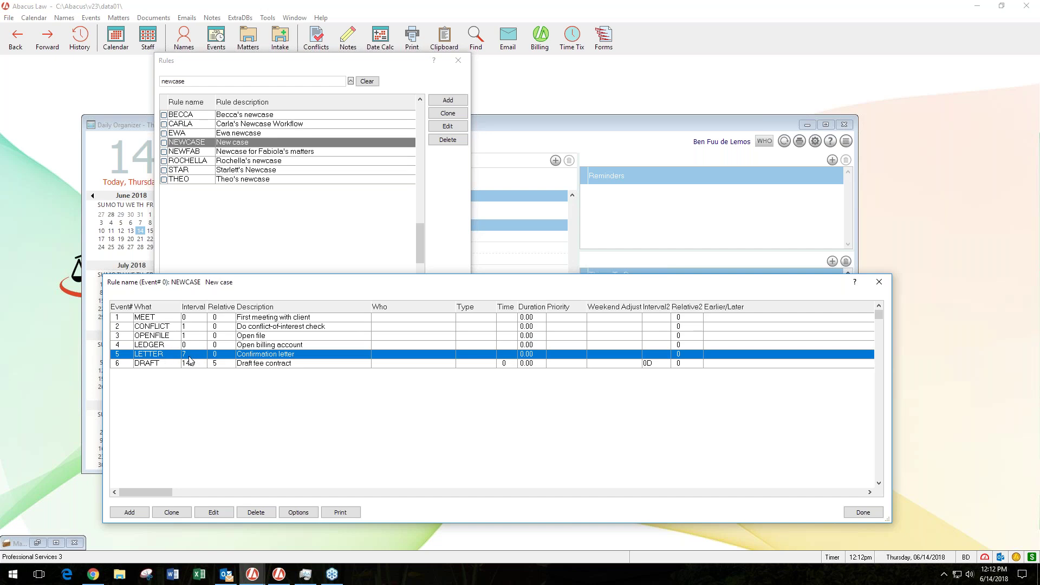
click(187, 364)
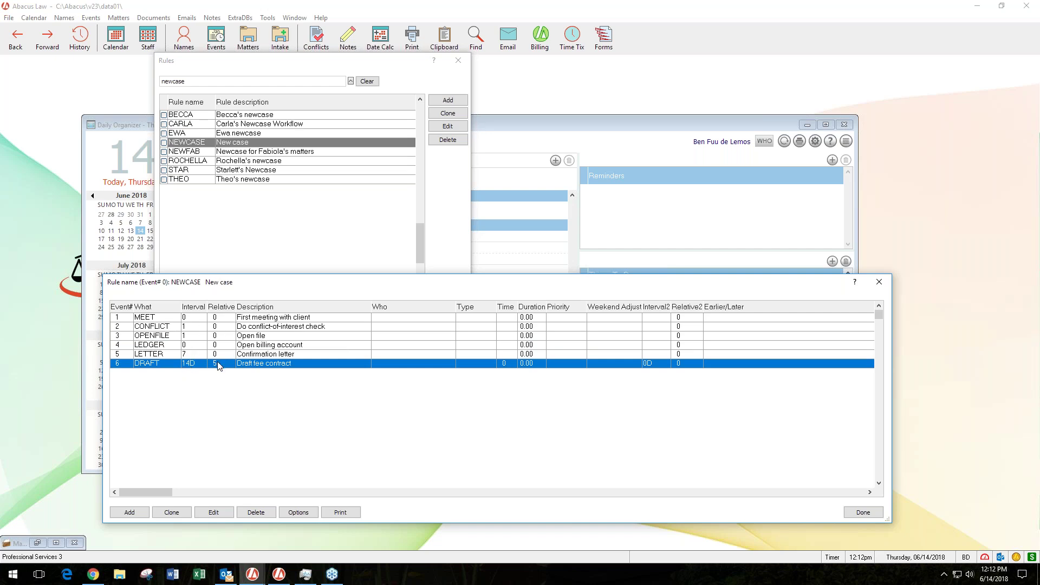
click(165, 355)
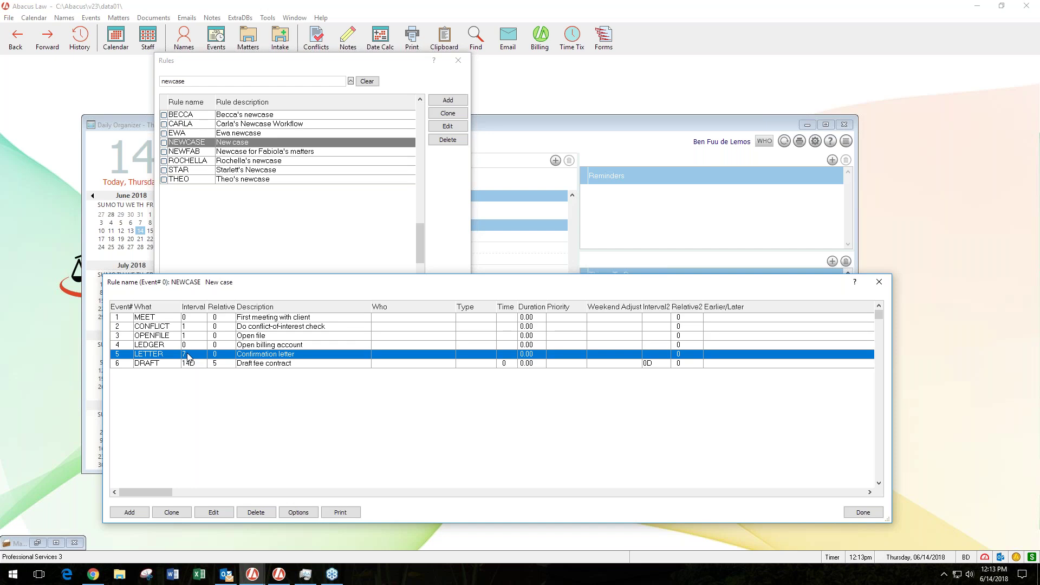
click(879, 282)
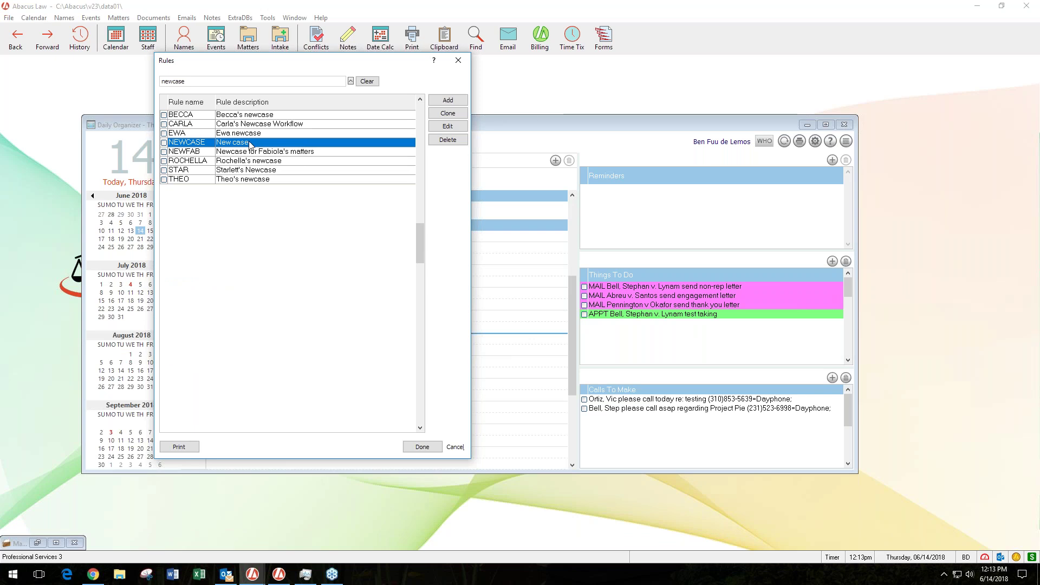
- Clone the NEWCASE rule, giving the copy an unused first name as its rule name
click(440, 115)
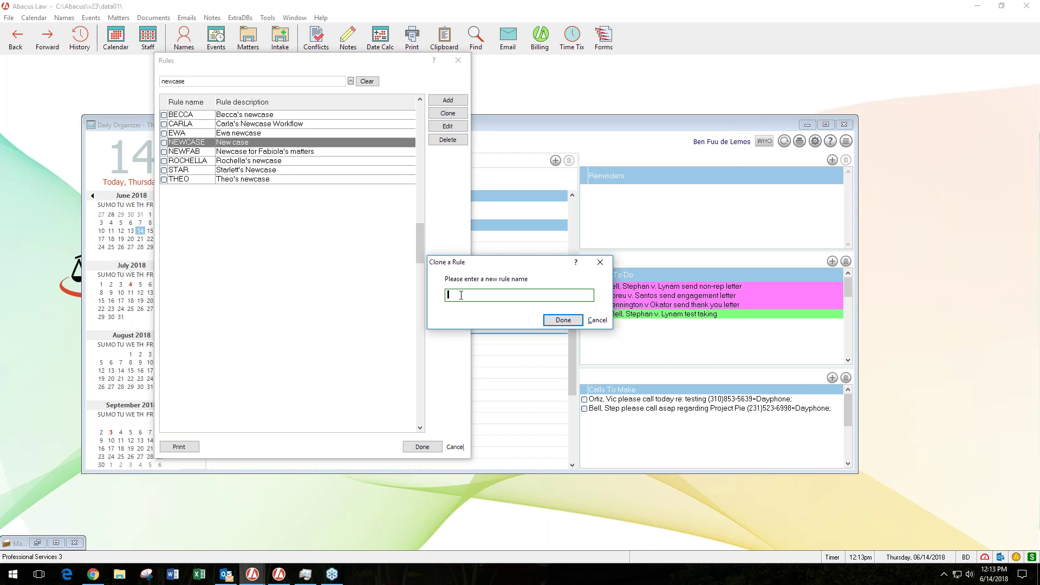
text(AMANDA)
click(558, 322)
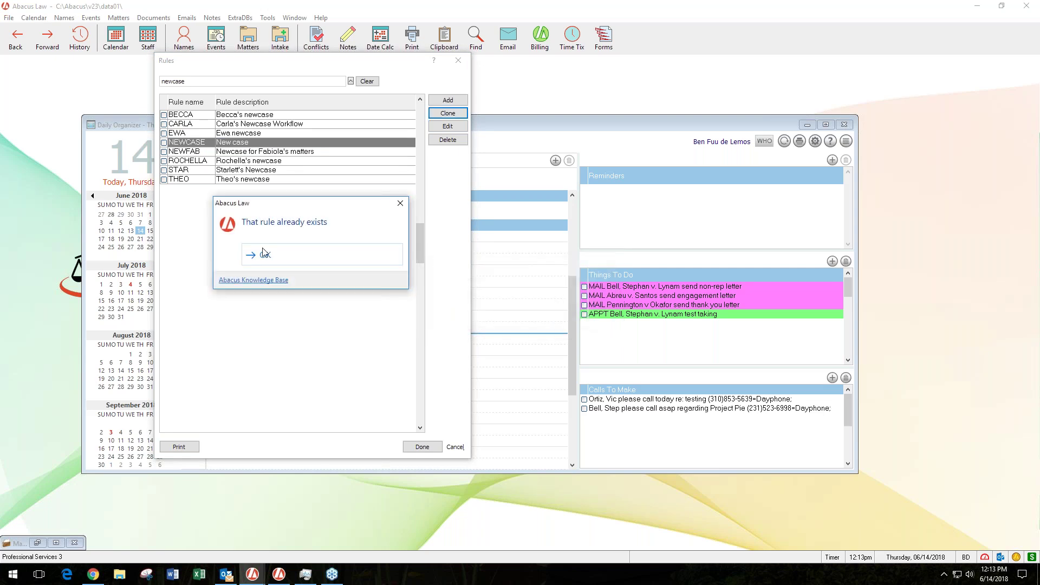
click(259, 250)
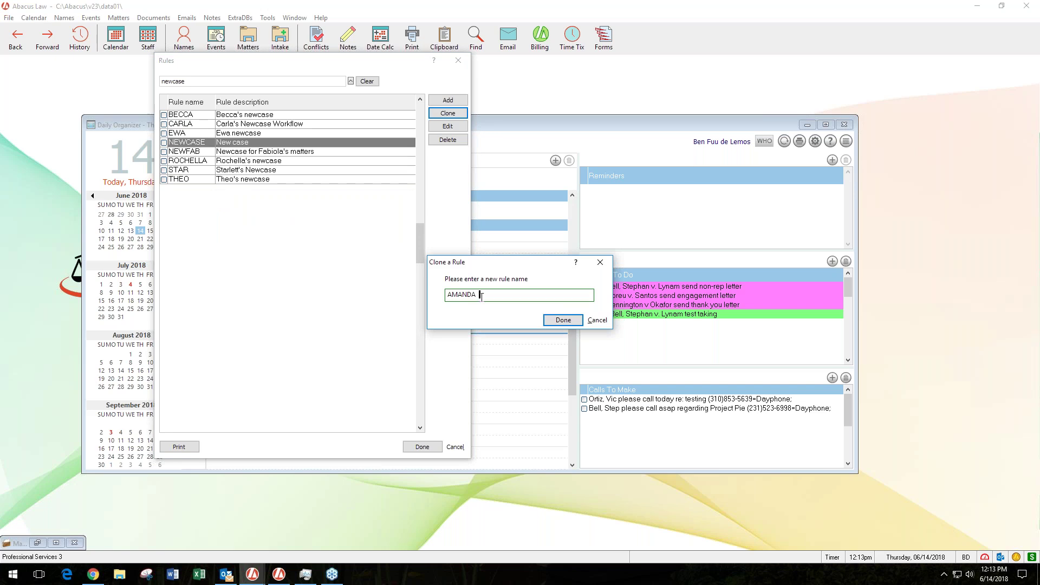
key(BackSpace)
key(BackSpace)
key(BackSpace)
text(Y)
click(558, 321)
- Describe the cloned rule with the same first name in possessive form followed by "new rule", and create it
click(473, 295)
text(' n)
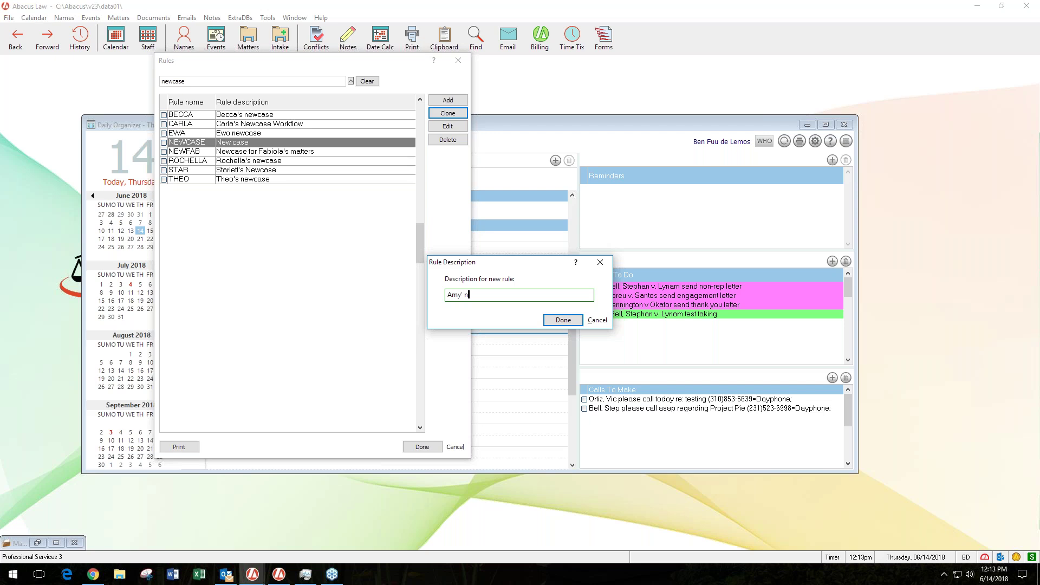
text(ew rule)
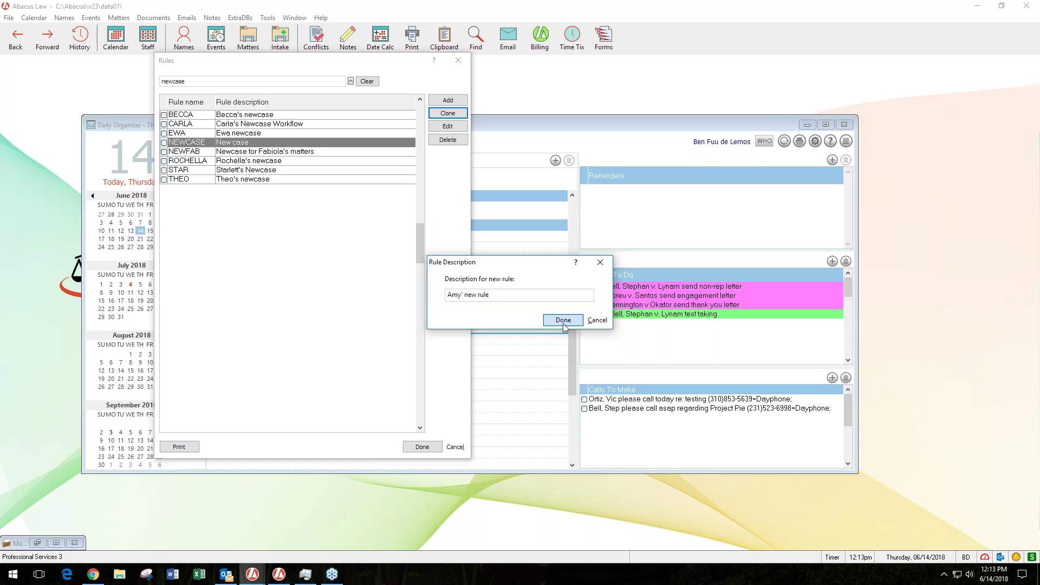
click(465, 294)
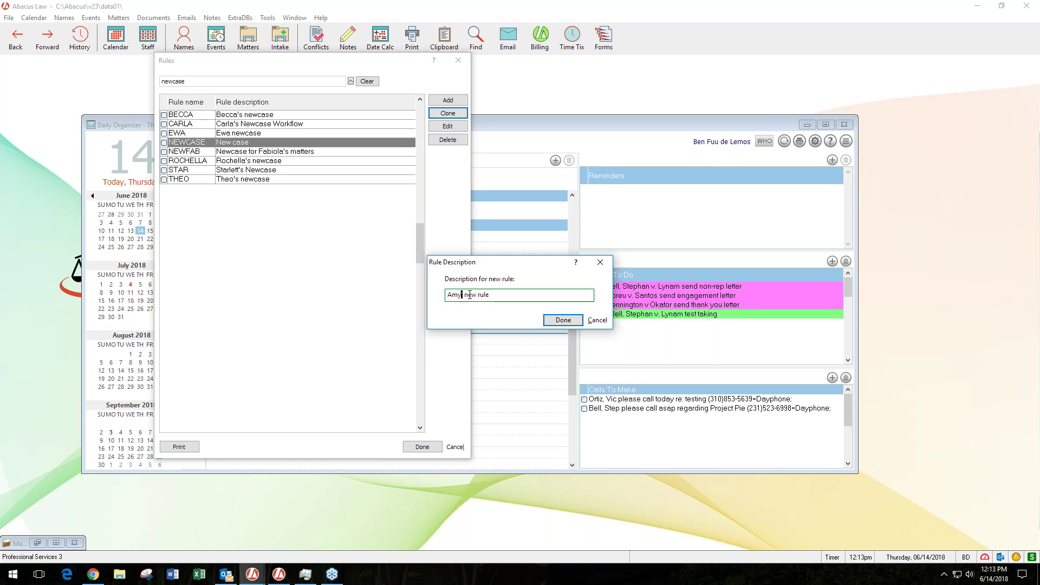
text(s)
click(561, 324)
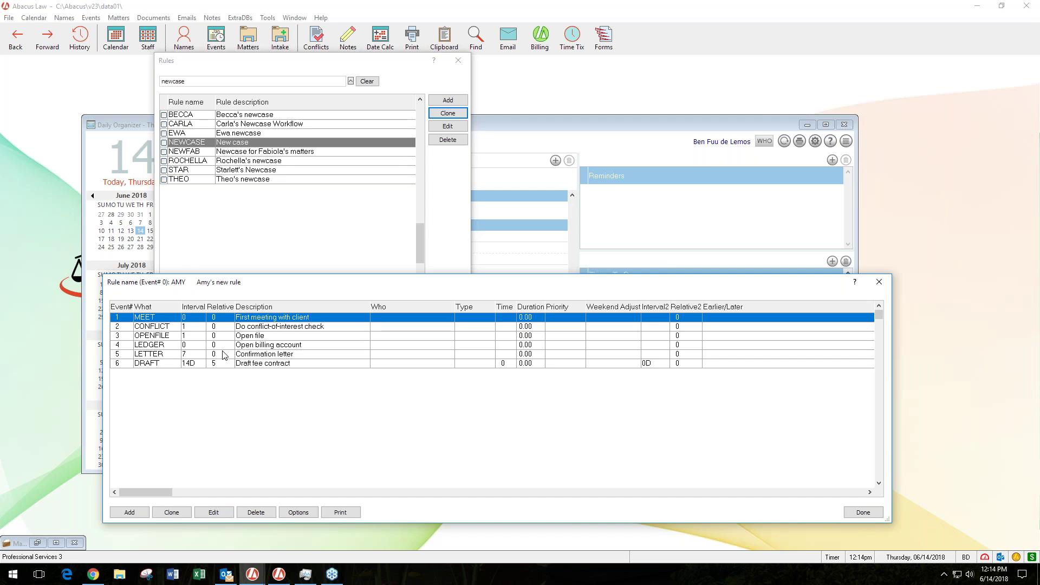
- Set the interval of the cloned rule's confirmation letter event to 5 days
click(223, 356)
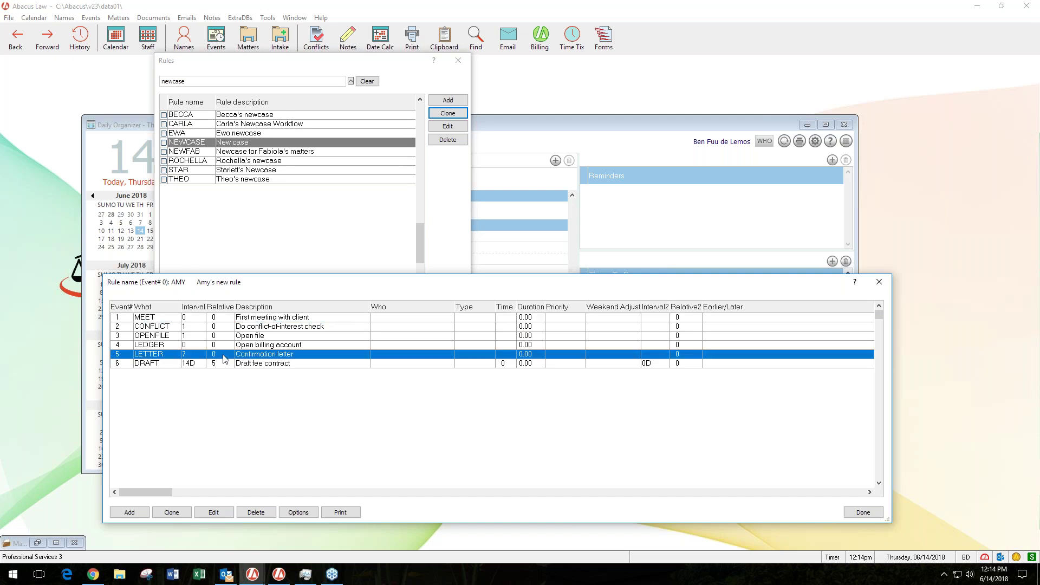
double_click(190, 359)
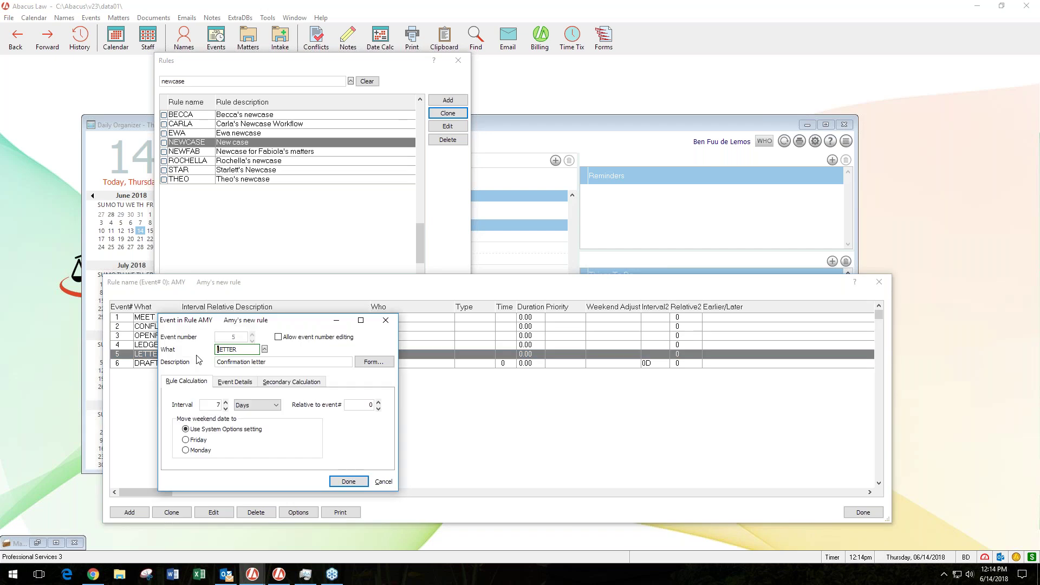
click(226, 409)
click(225, 410)
click(348, 481)
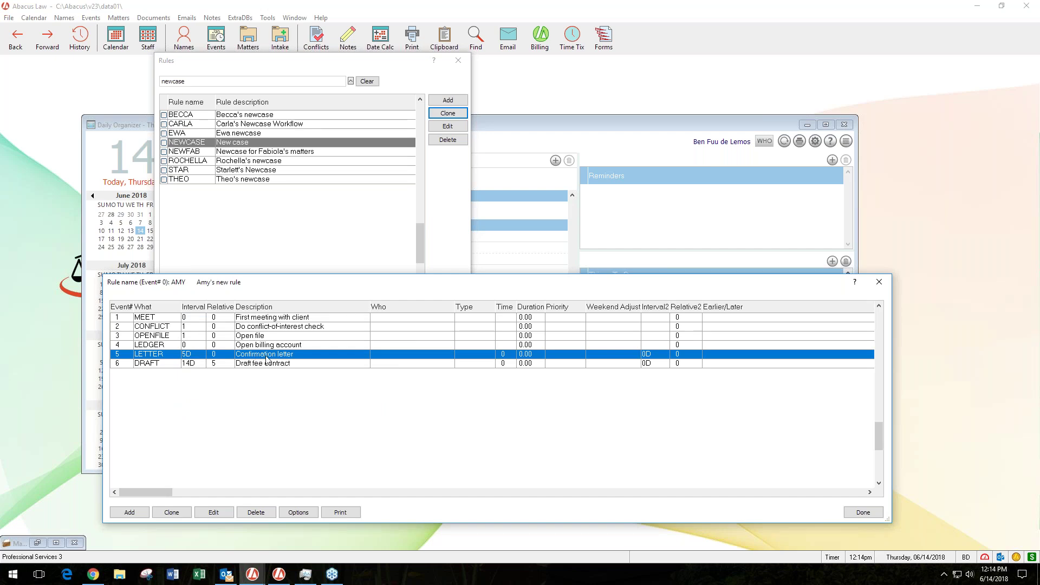
- Assign the Who code CP to the confirmation letter event in its event details
double_click(386, 358)
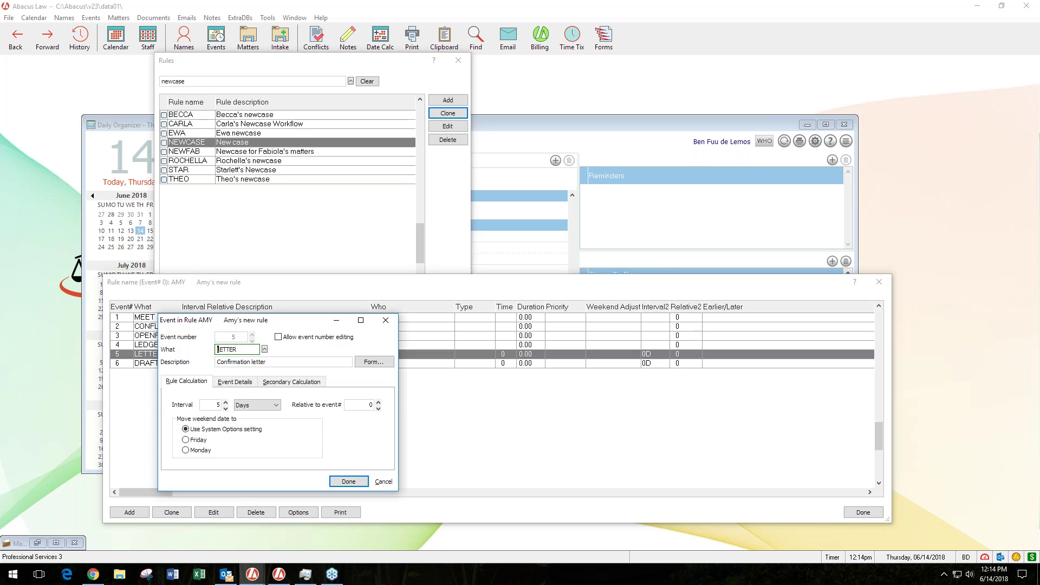
click(230, 384)
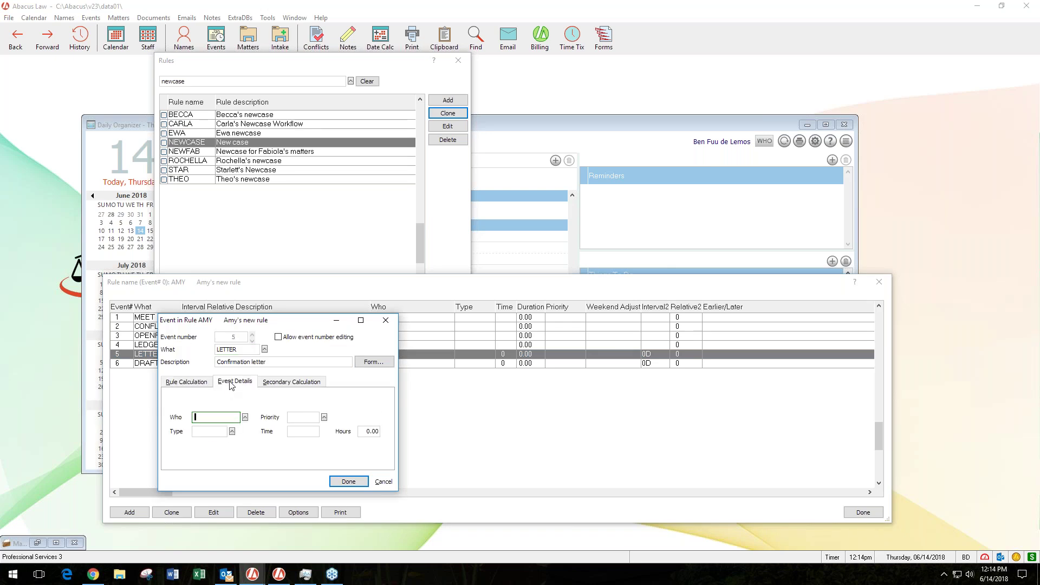
click(245, 417)
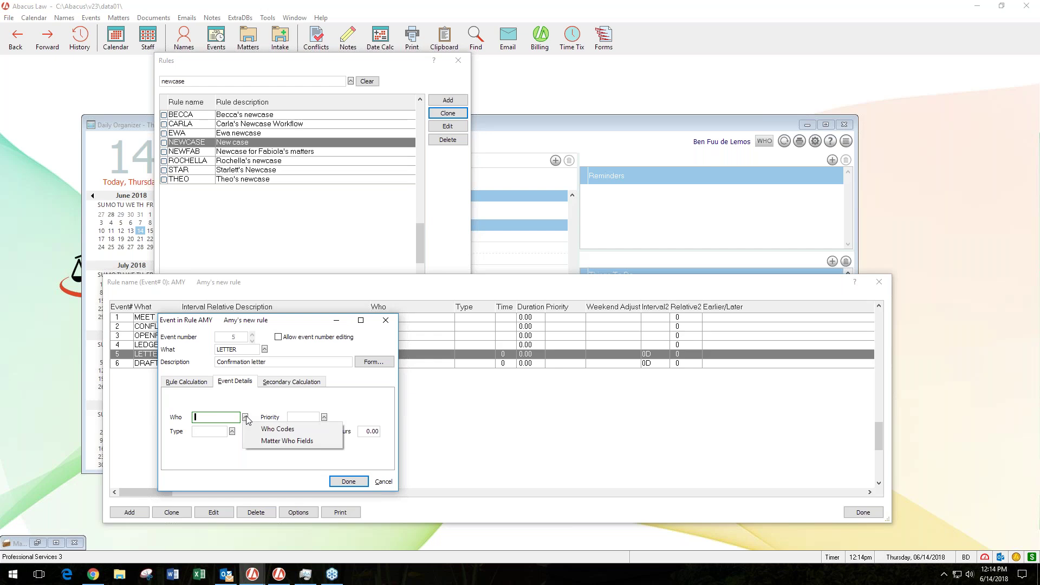
click(263, 430)
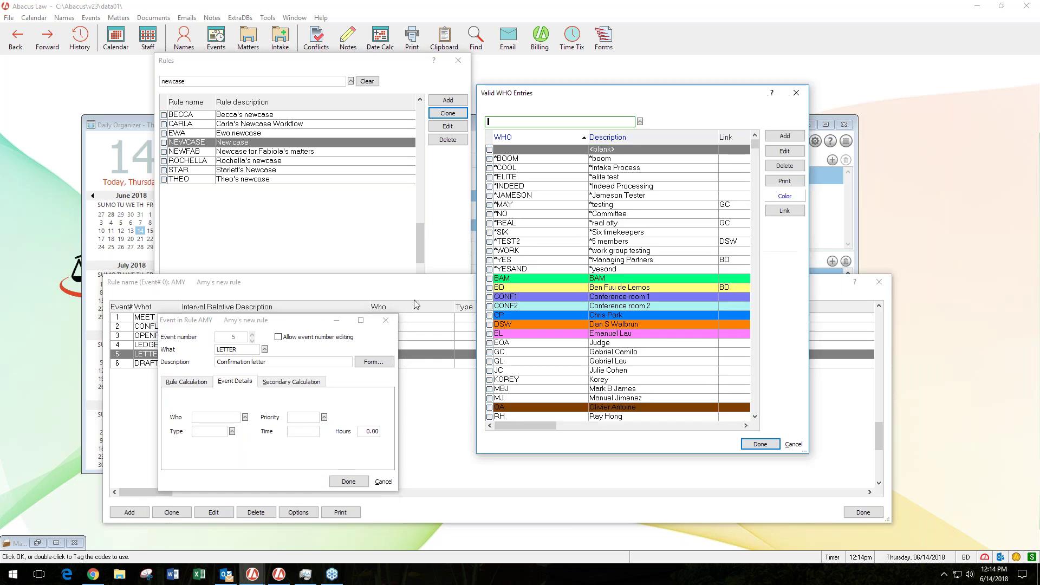
click(489, 315)
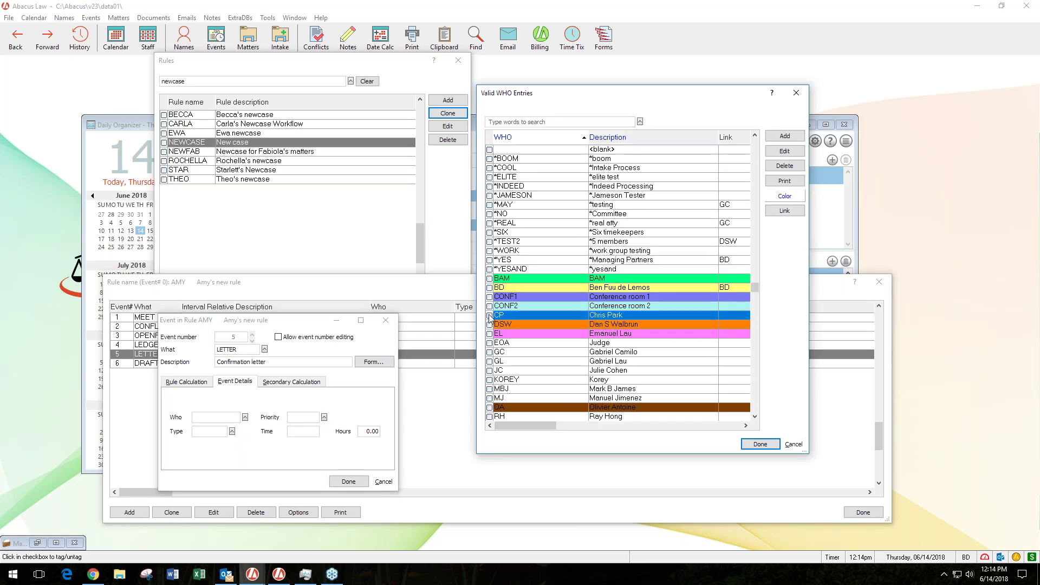
click(758, 443)
click(347, 481)
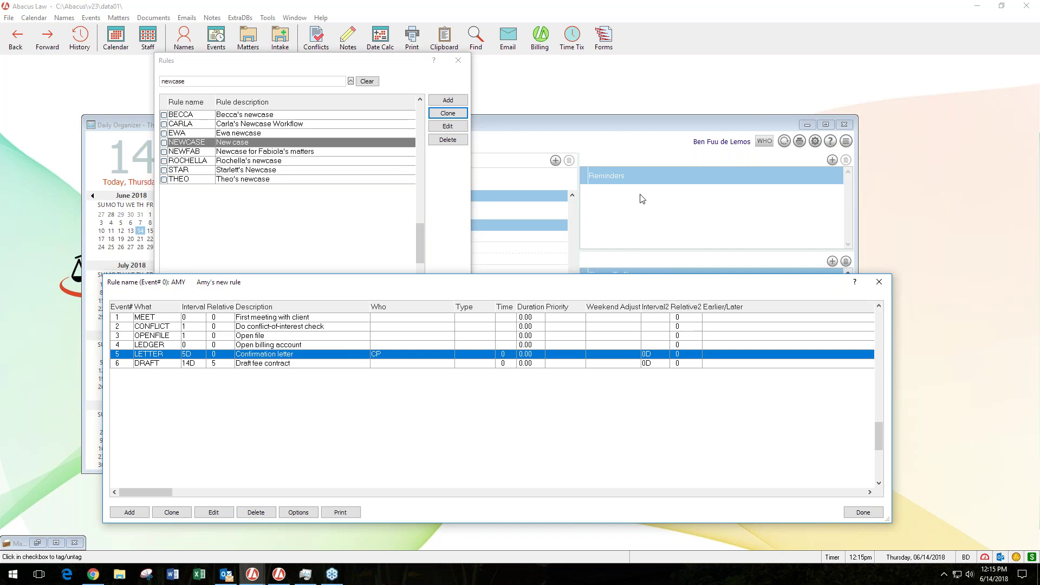
- Set the confirmation letter event's time to TODO, and finish editing the cloned rule and the Rules list
drag(738, 289, 648, 249)
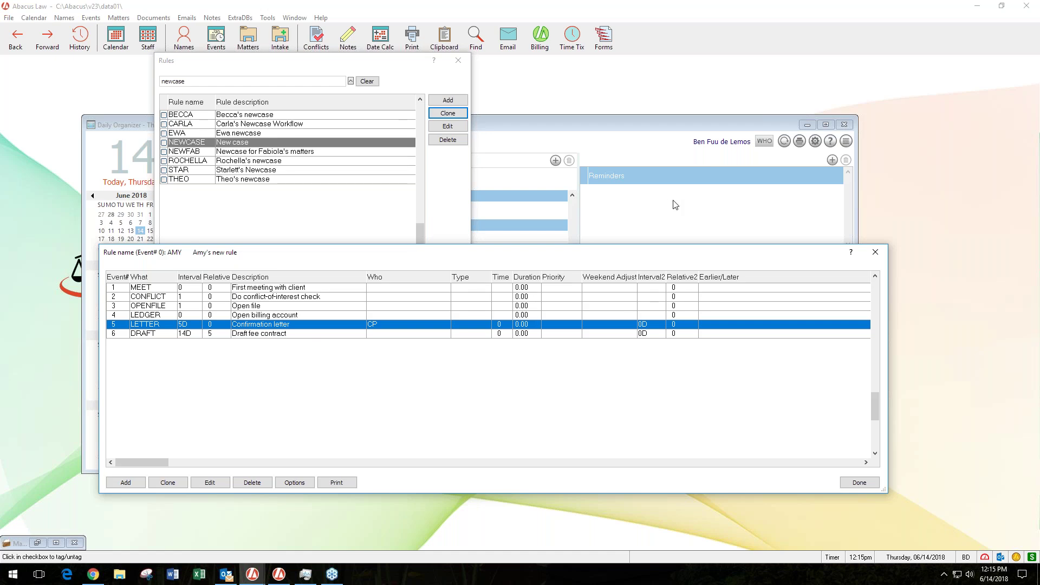
double_click(311, 324)
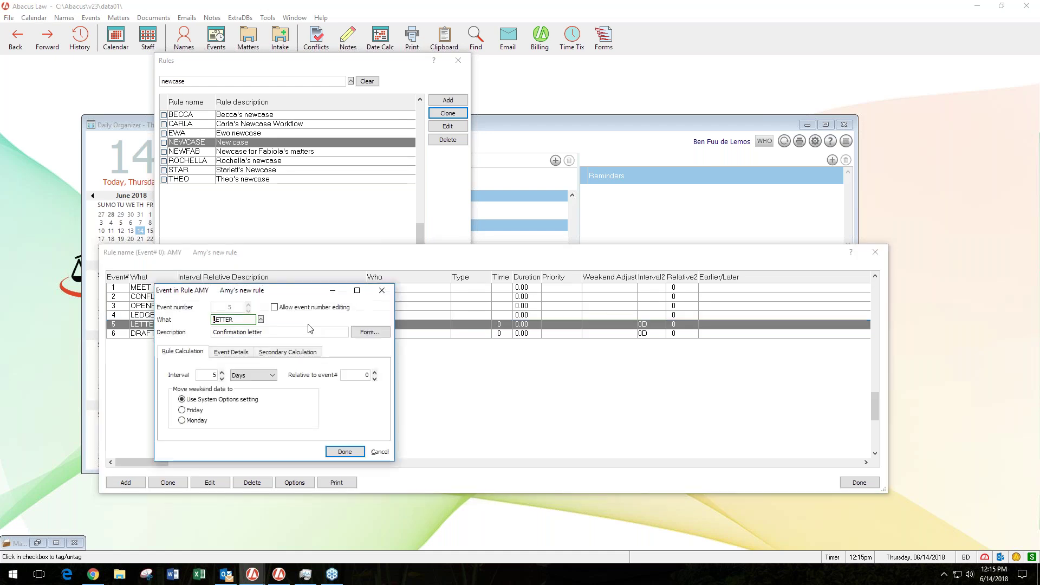
click(245, 352)
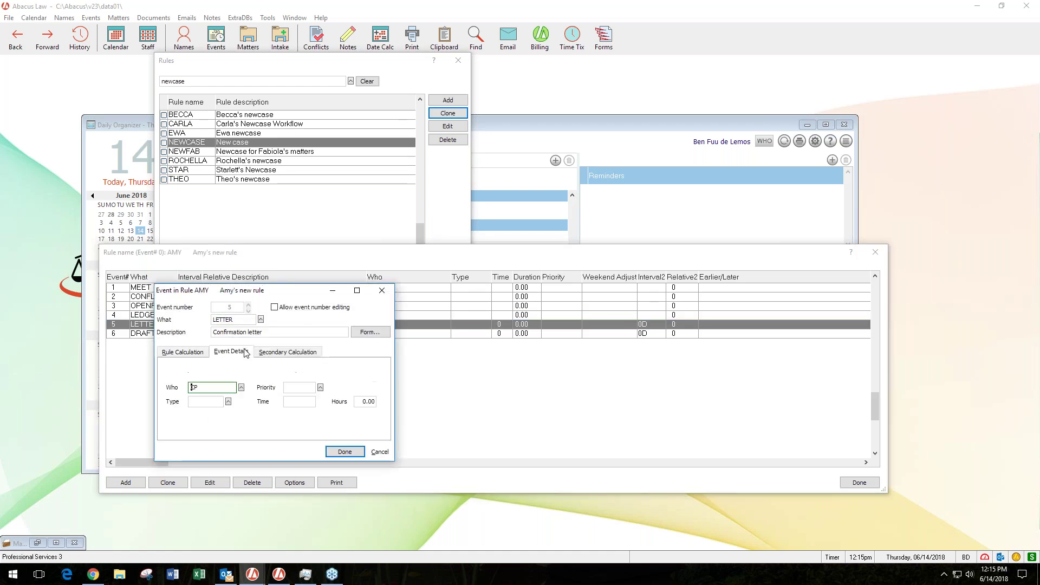
click(289, 402)
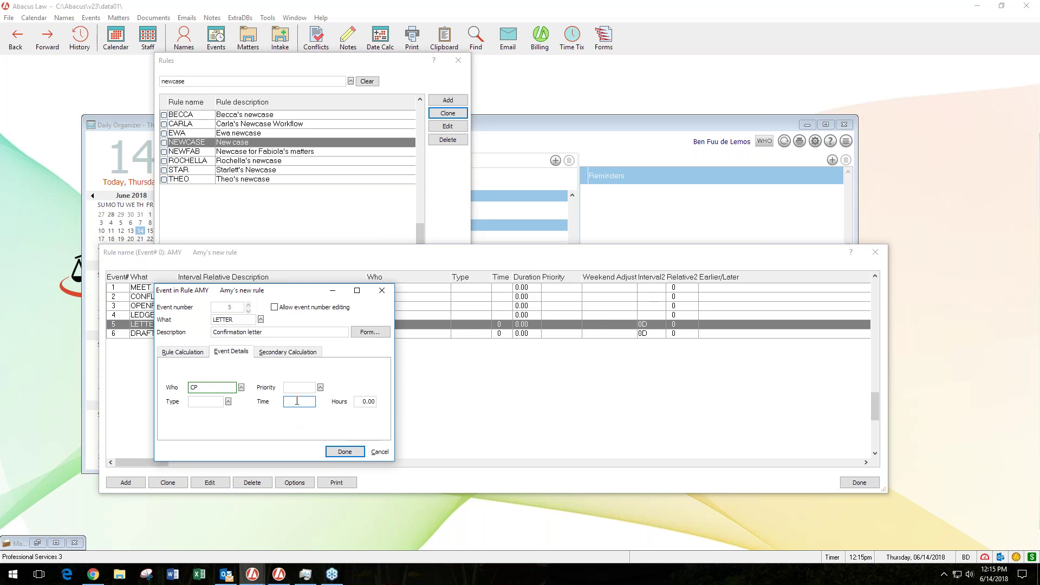
click(299, 401)
text(todo)
click(343, 452)
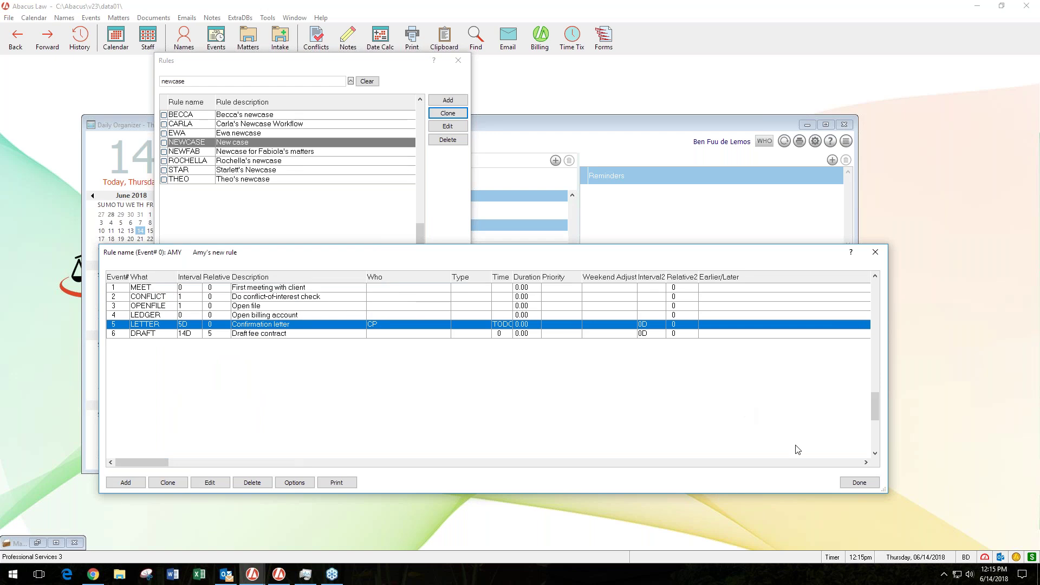
click(857, 483)
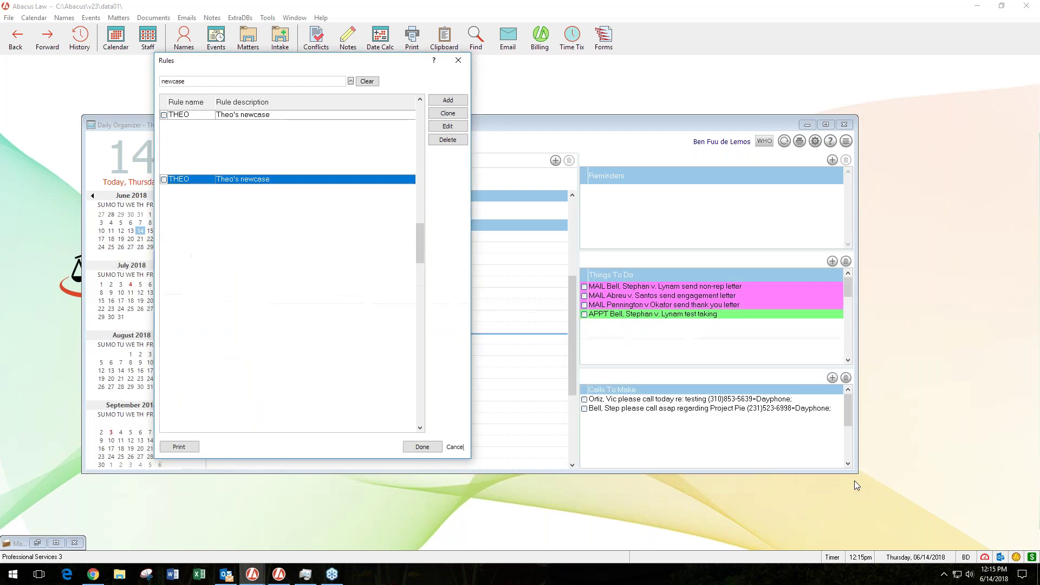
click(422, 447)
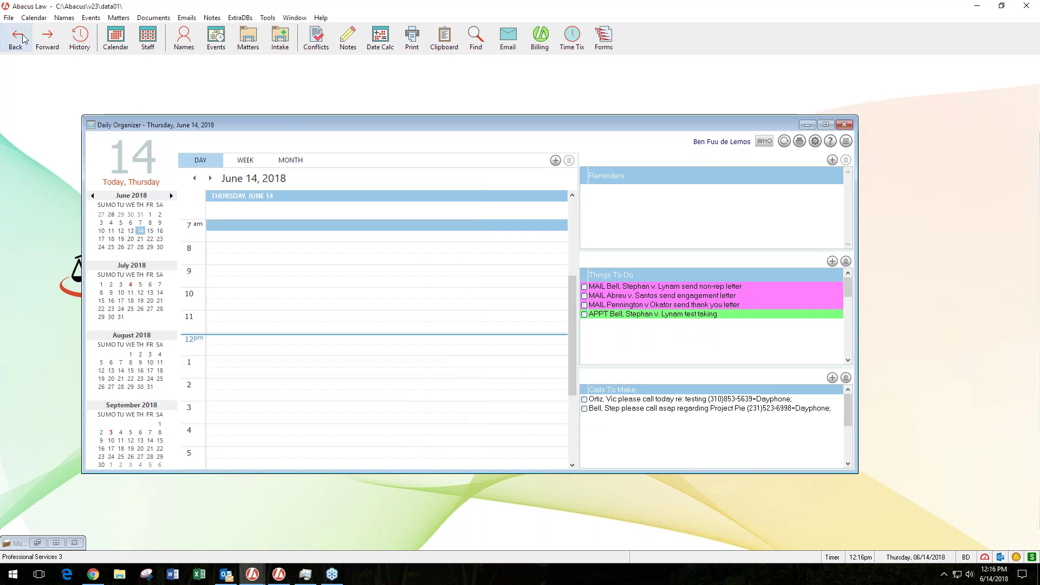
- Open the Intake Form Manager to list the available intake forms
click(9, 18)
mouse_move(32, 42)
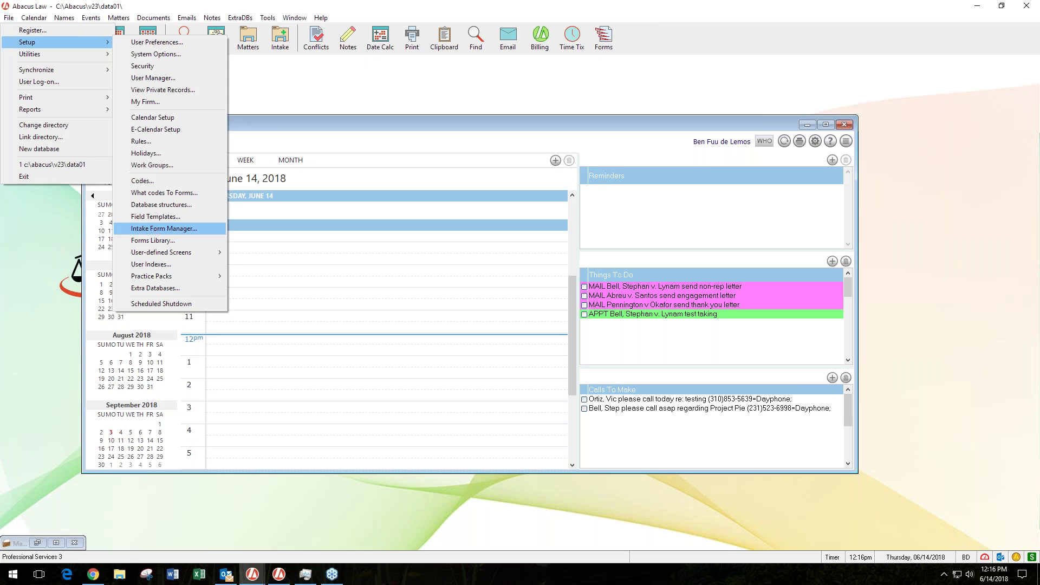
click(157, 229)
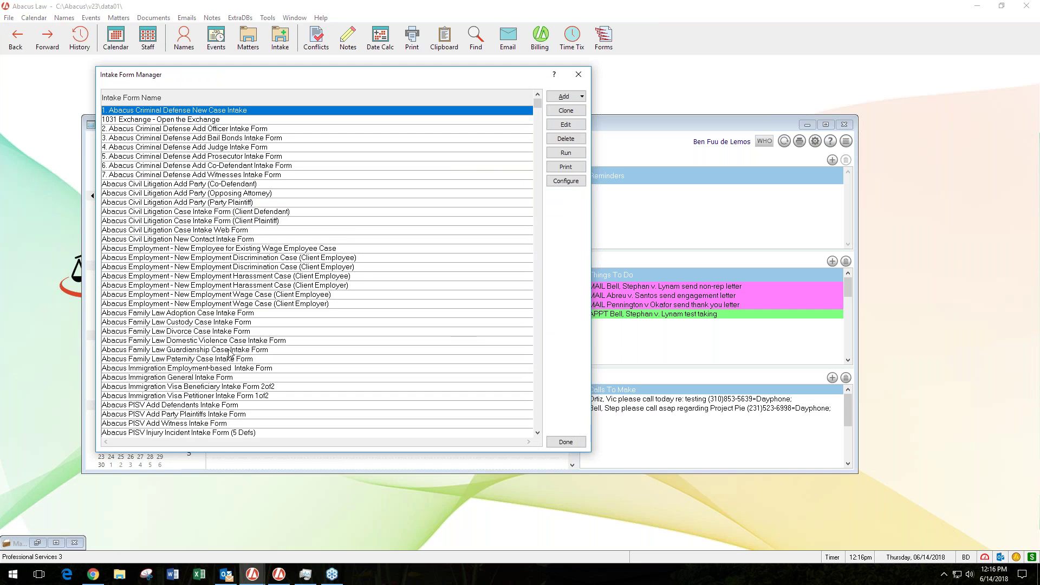
- Open the New Case Intake Form (Client Plaintiff) for editing and show the records it includes
scroll(233, 359, down, 10)
scroll(233, 359, down, 5)
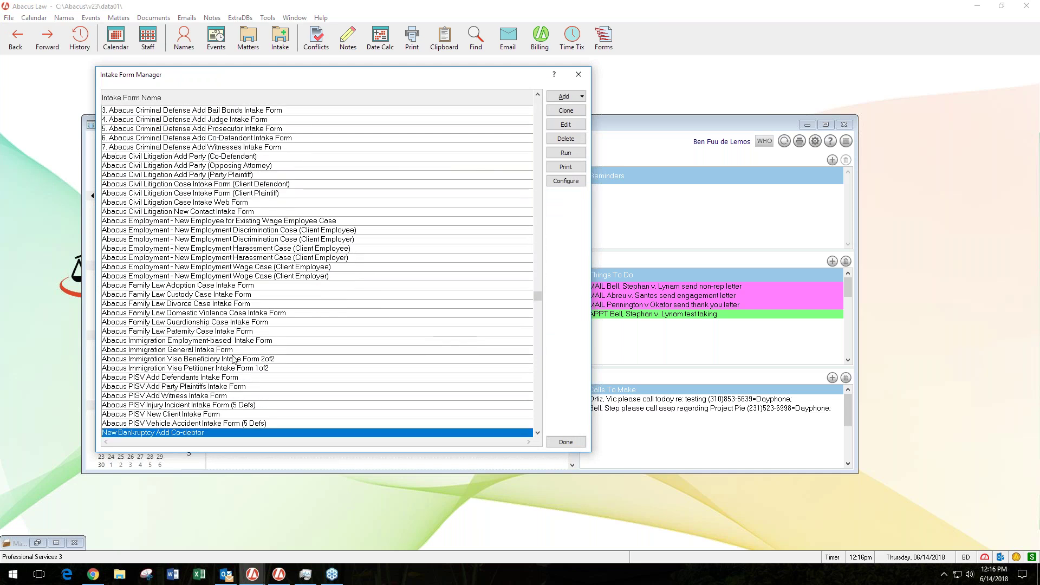
click(139, 378)
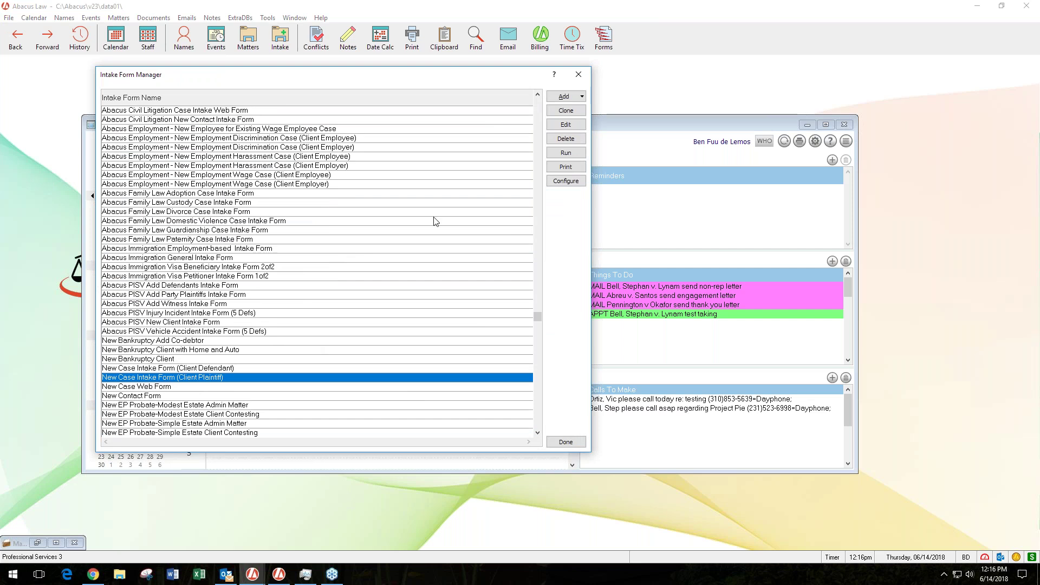
click(566, 125)
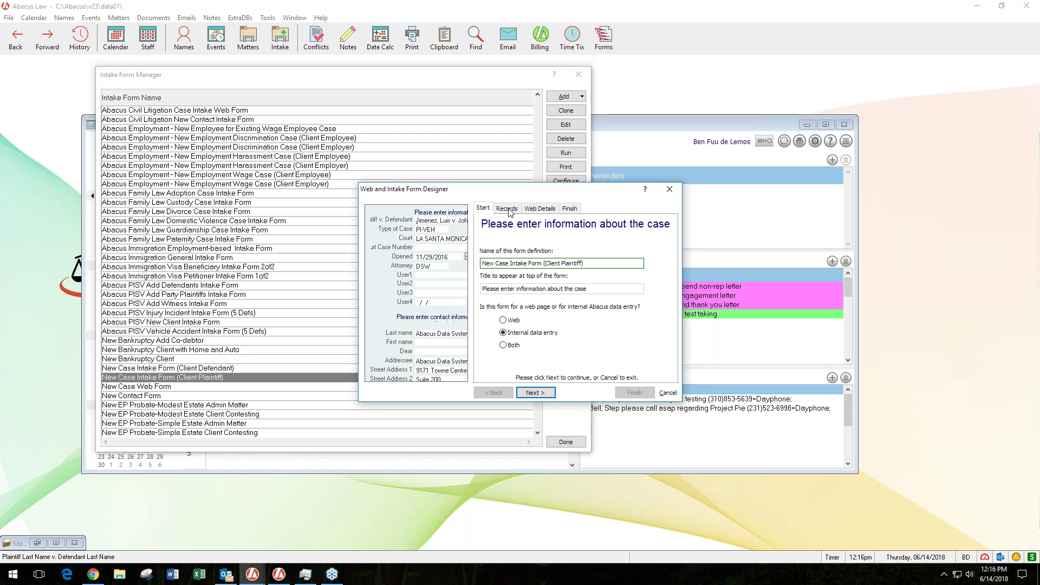
click(508, 208)
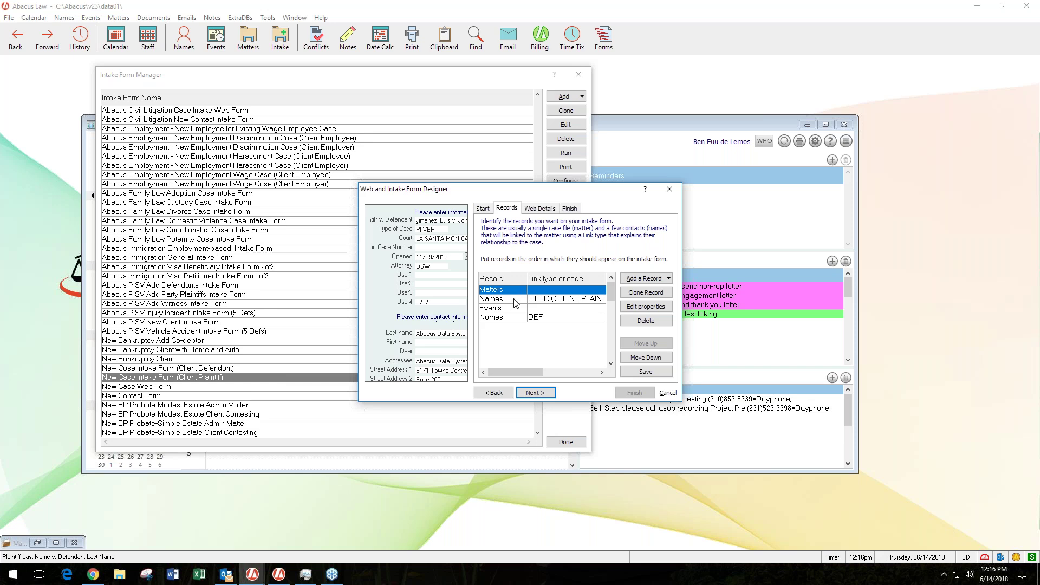
- Examine the link types ticked for the form's client Names record, and leave its properties without changes
click(573, 304)
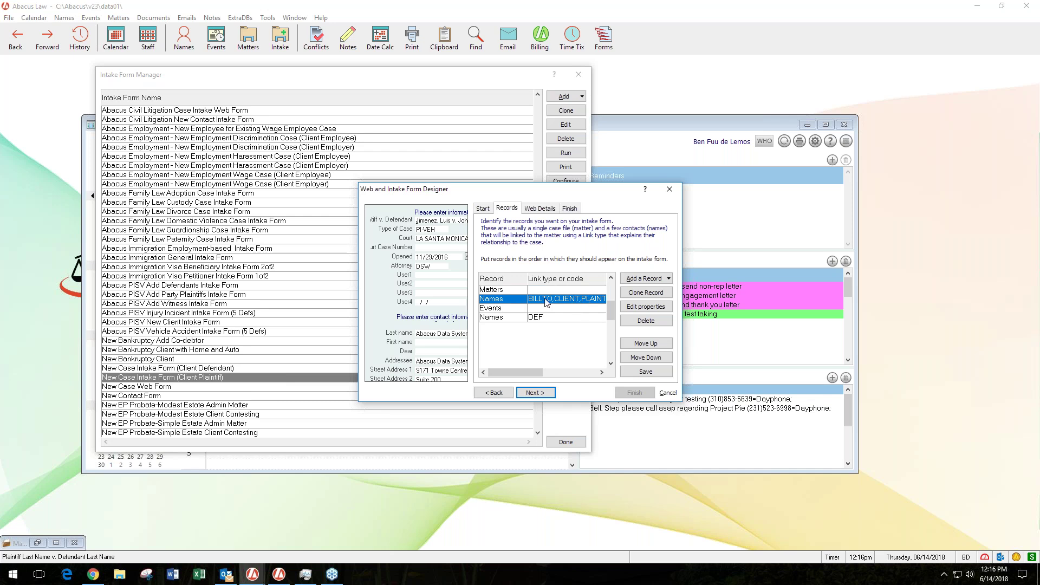
click(645, 307)
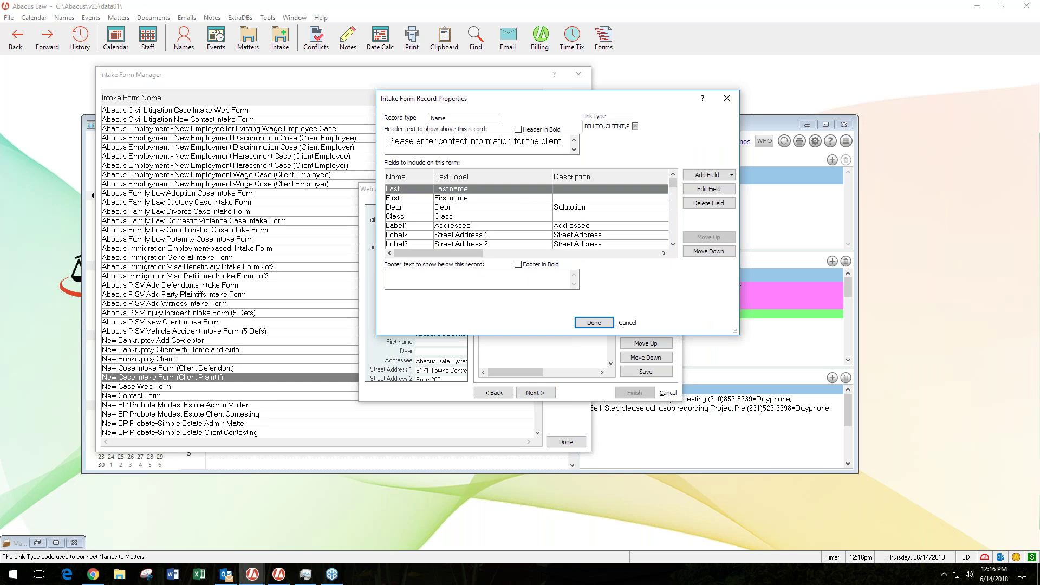
click(635, 126)
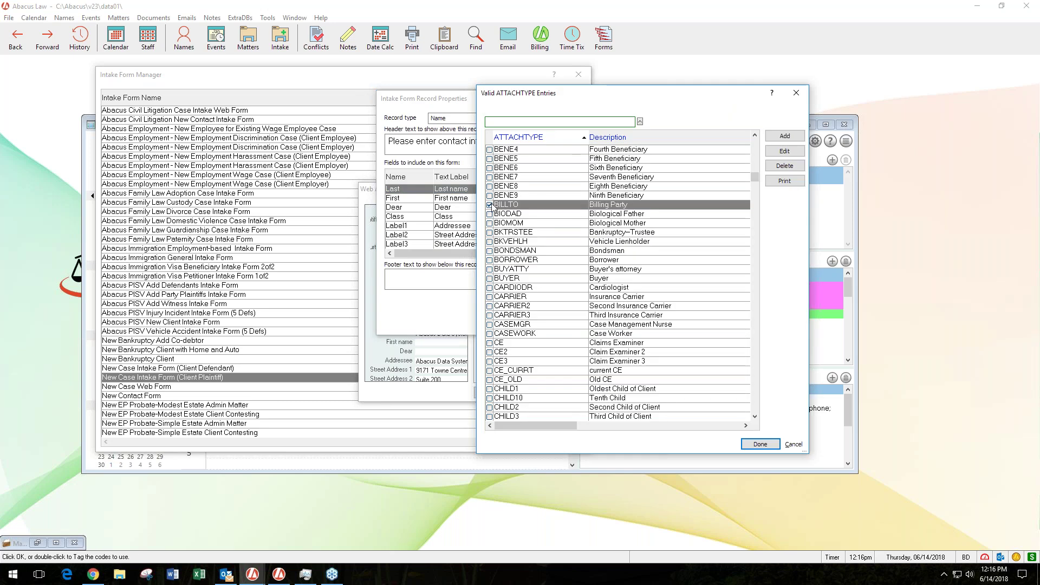
scroll(689, 367, down, 4)
scroll(688, 366, down, 8)
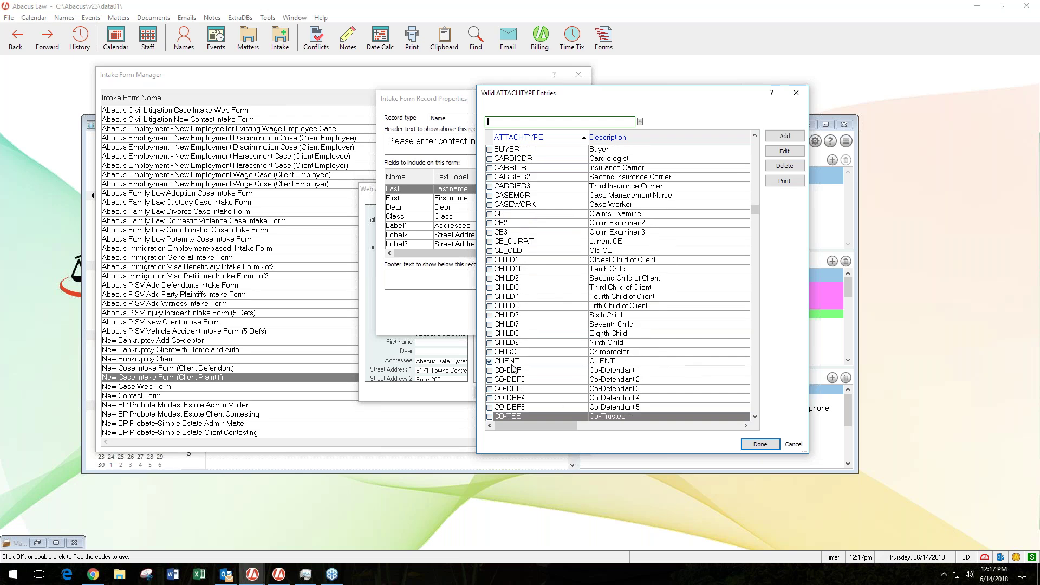
scroll(541, 367, down, 10)
scroll(541, 365, down, 6)
drag(754, 255, 760, 324)
scroll(634, 332, up, 5)
scroll(636, 336, up, 10)
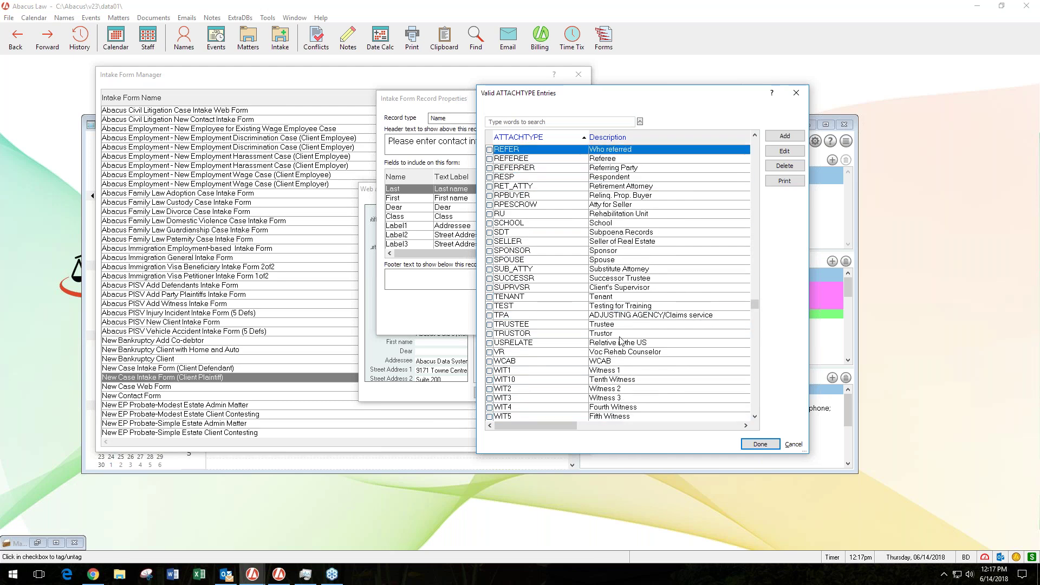
scroll(605, 347, up, 5)
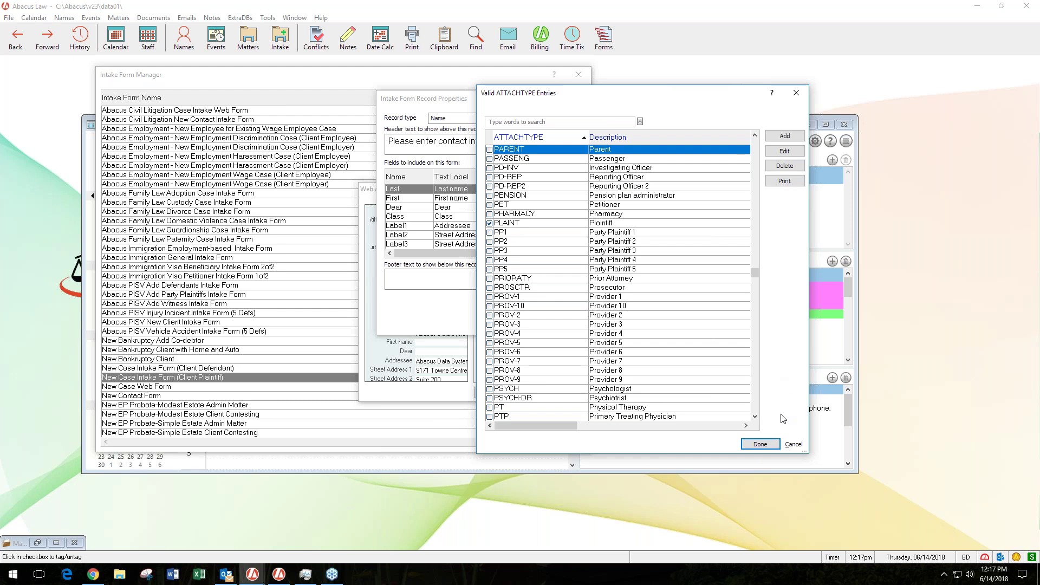
click(794, 443)
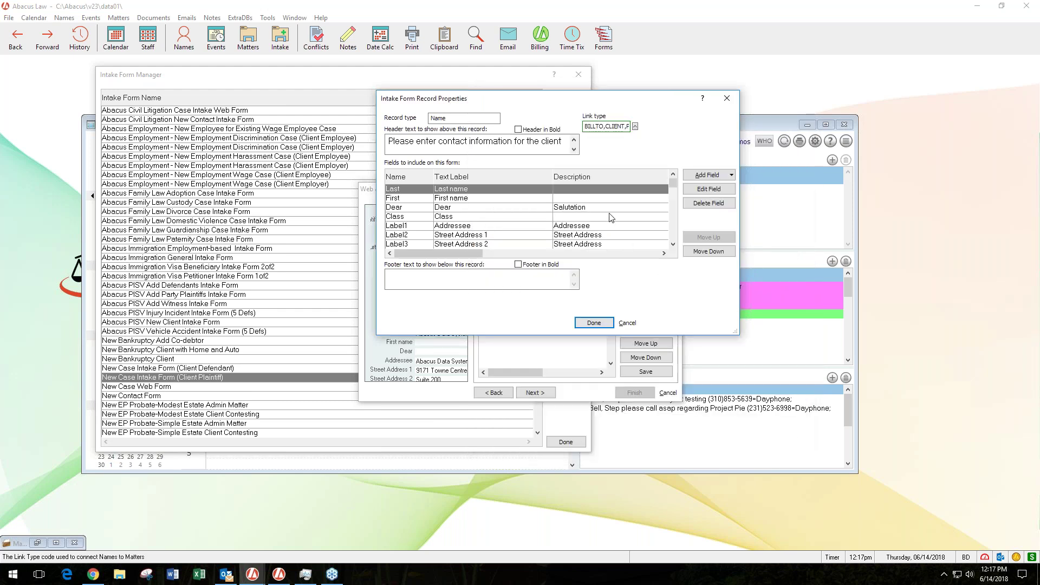
click(726, 99)
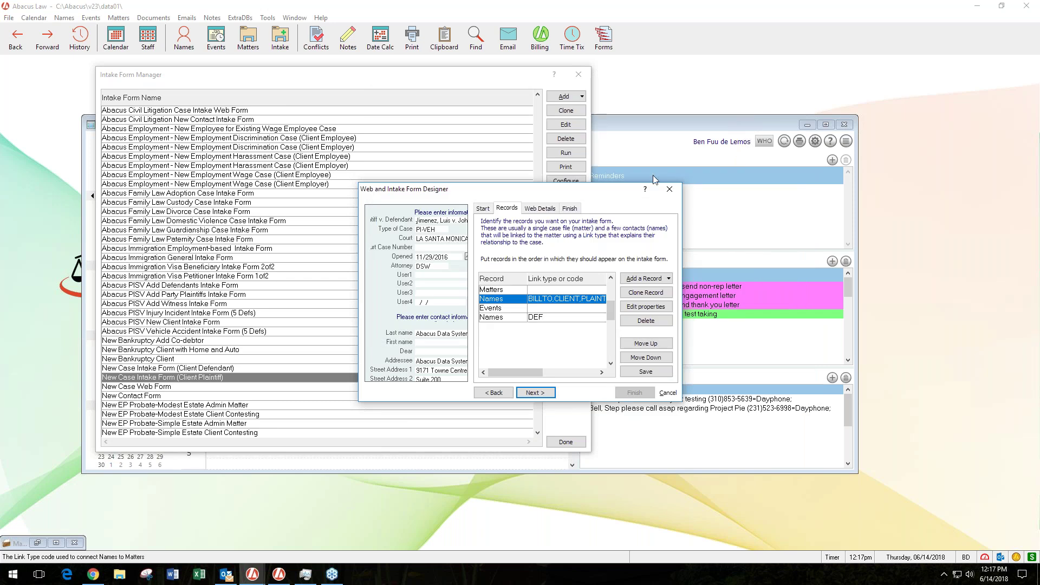
- Open the field properties of the What field in the form's Events record
click(510, 310)
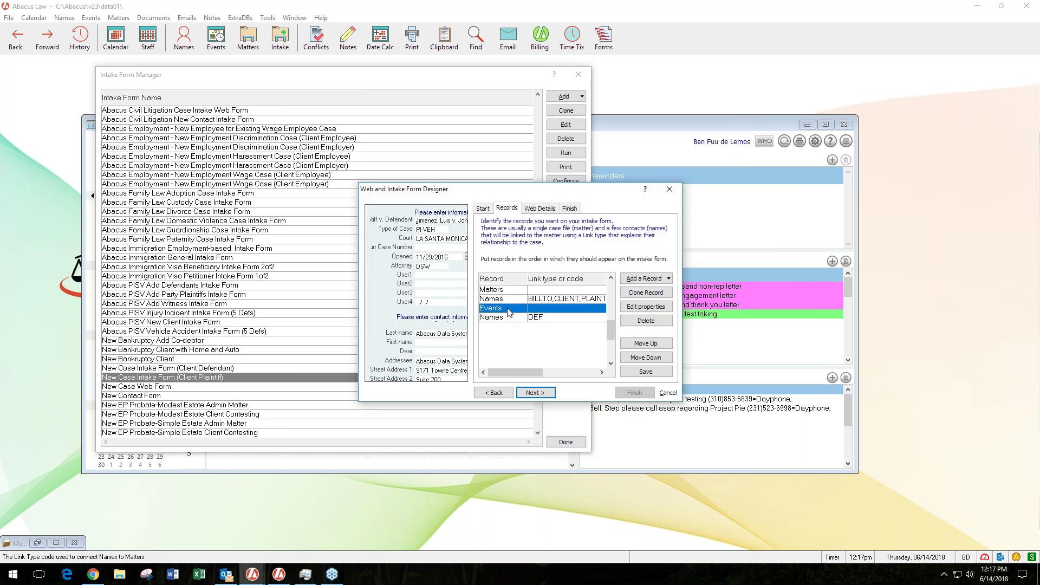
click(634, 308)
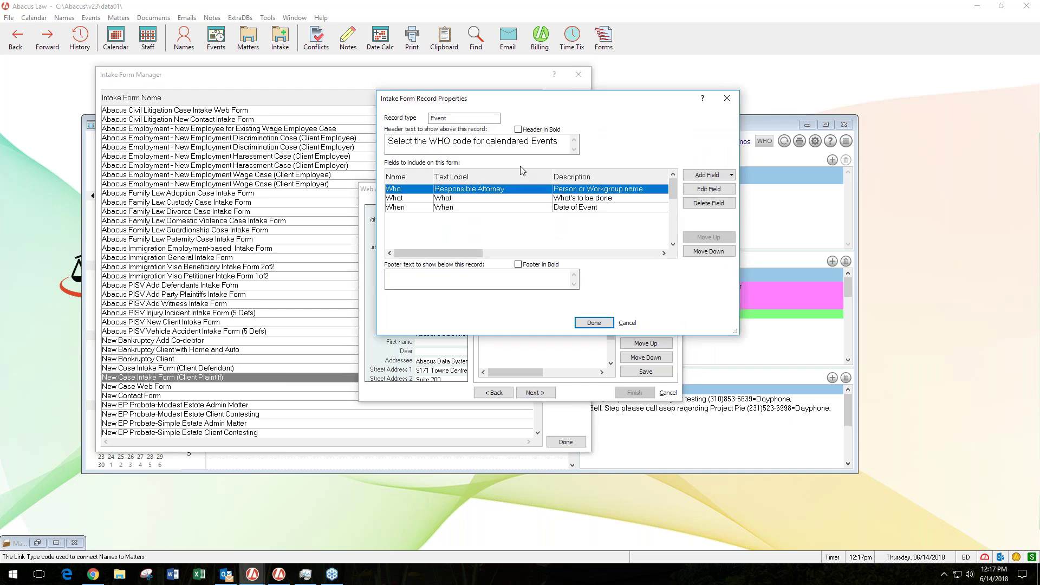
click(411, 209)
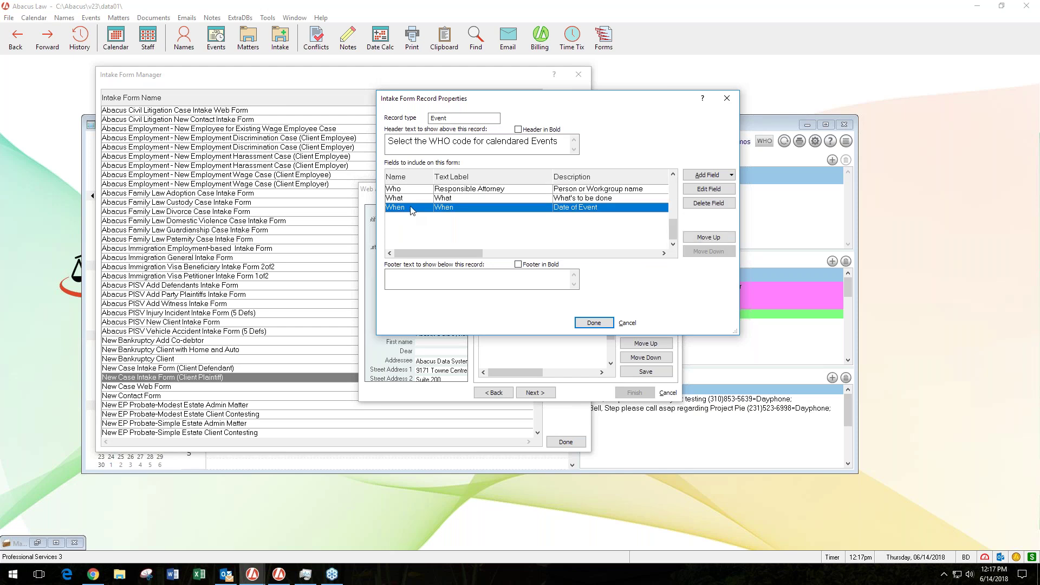
click(412, 198)
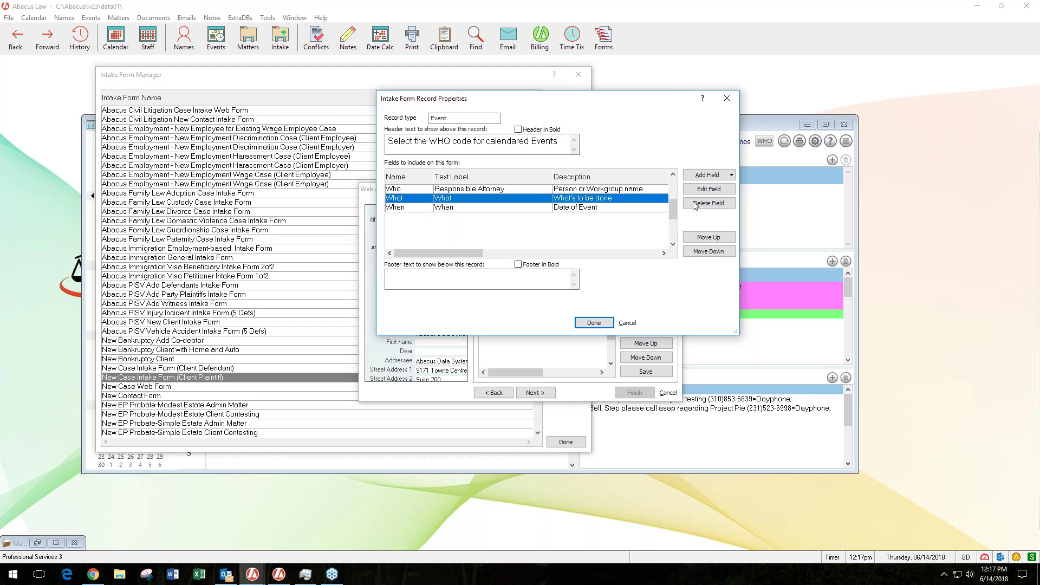
click(709, 189)
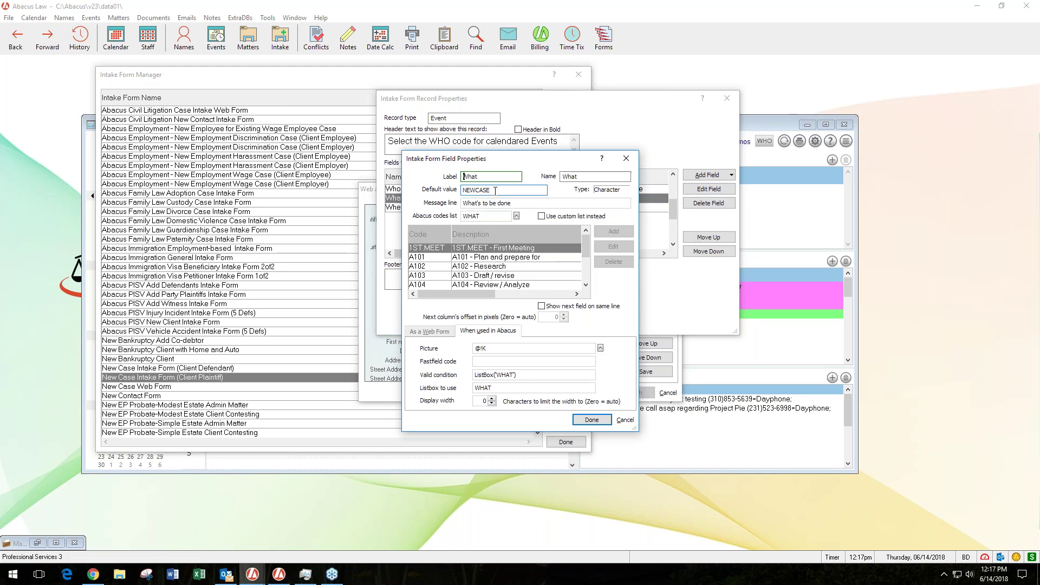
- Try a different default value for the What field, discard the change, and close the form designer and Intake Form Manager
drag(495, 191, 448, 187)
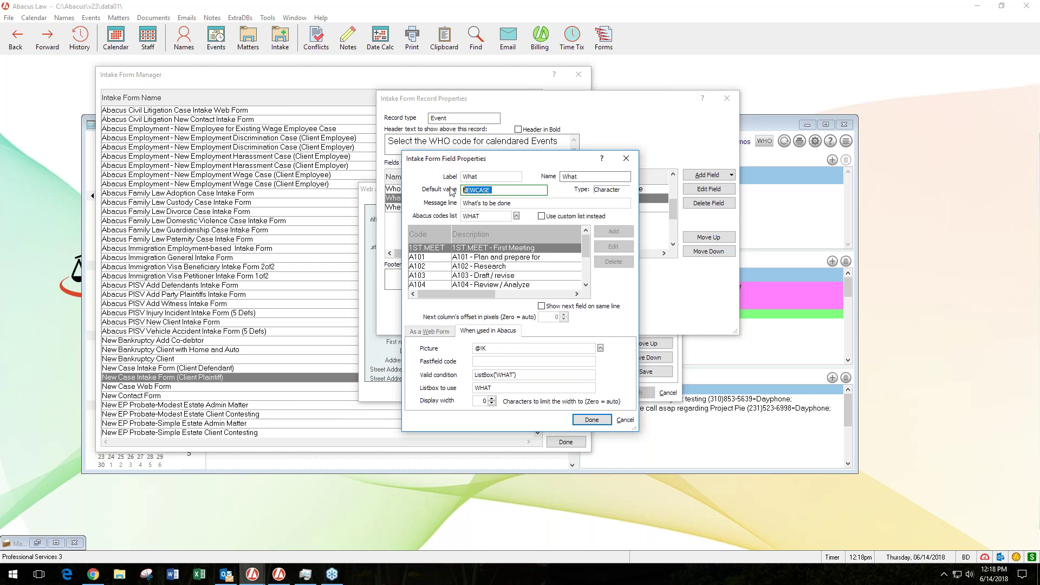
text(amy)
click(625, 420)
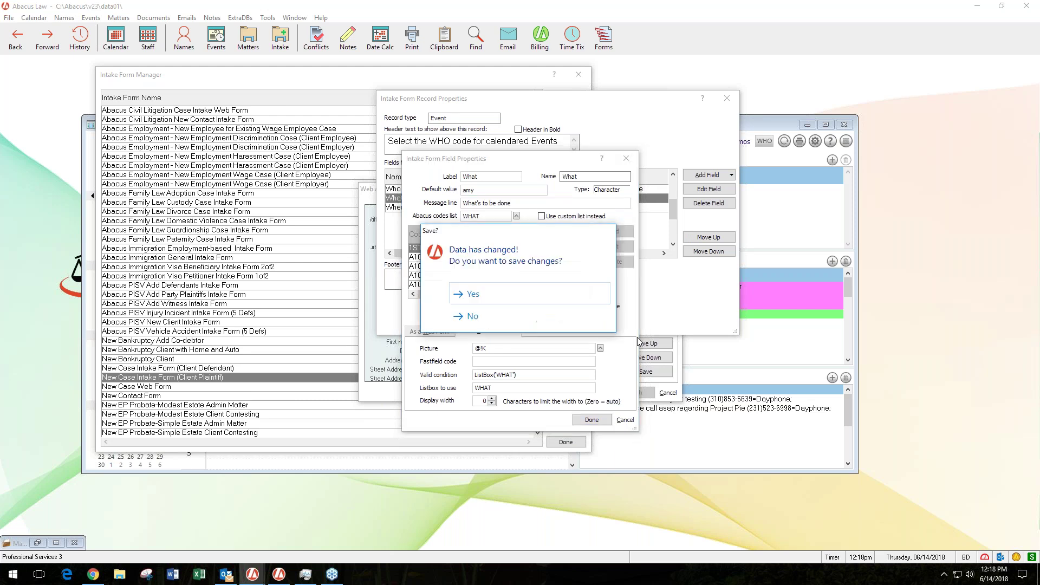
click(546, 321)
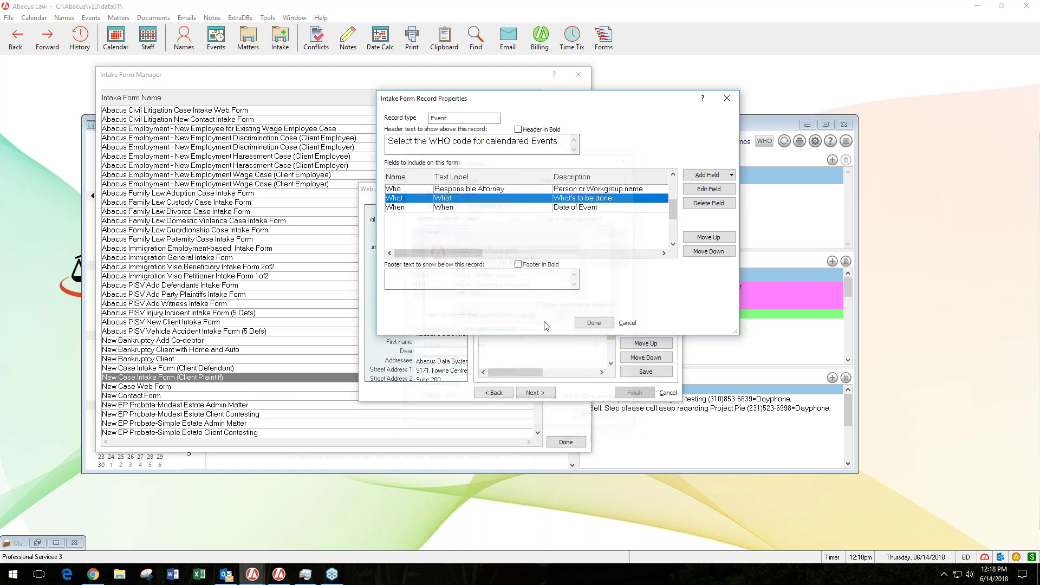
click(726, 100)
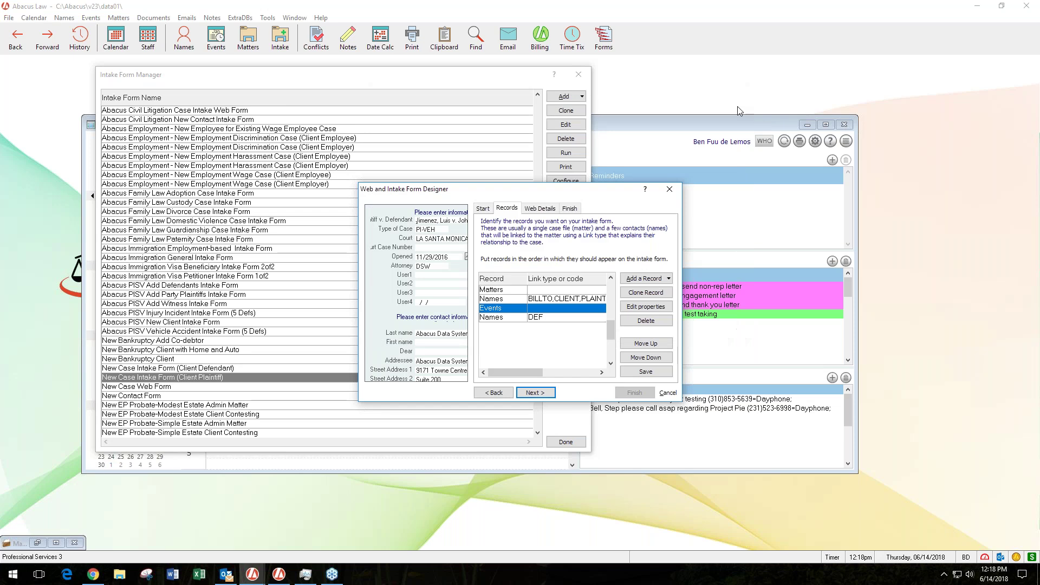
click(670, 190)
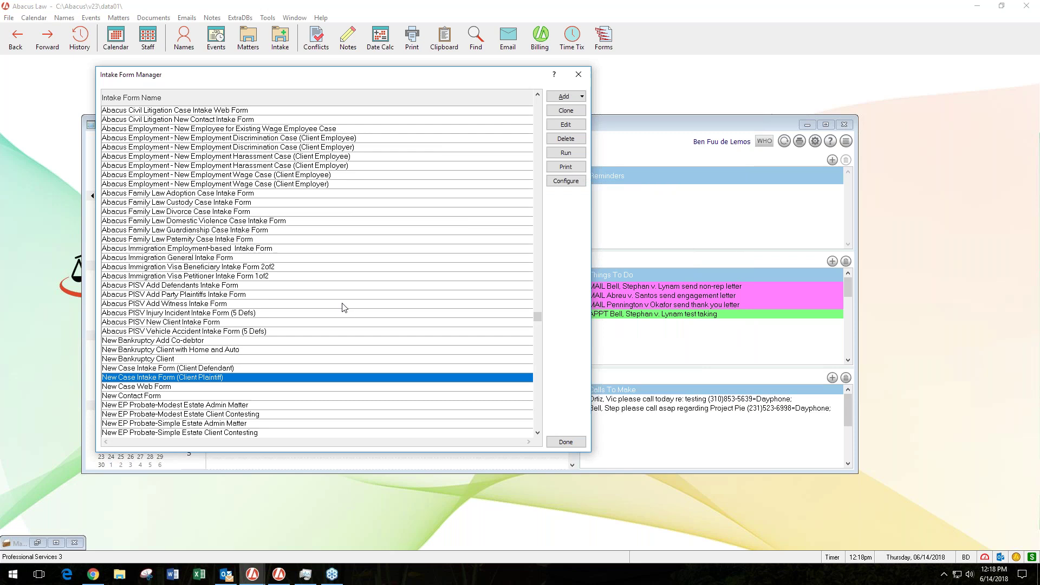
click(578, 77)
- Look over the intake forms available to run and the list of open matters
click(280, 39)
mouse_move(340, 232)
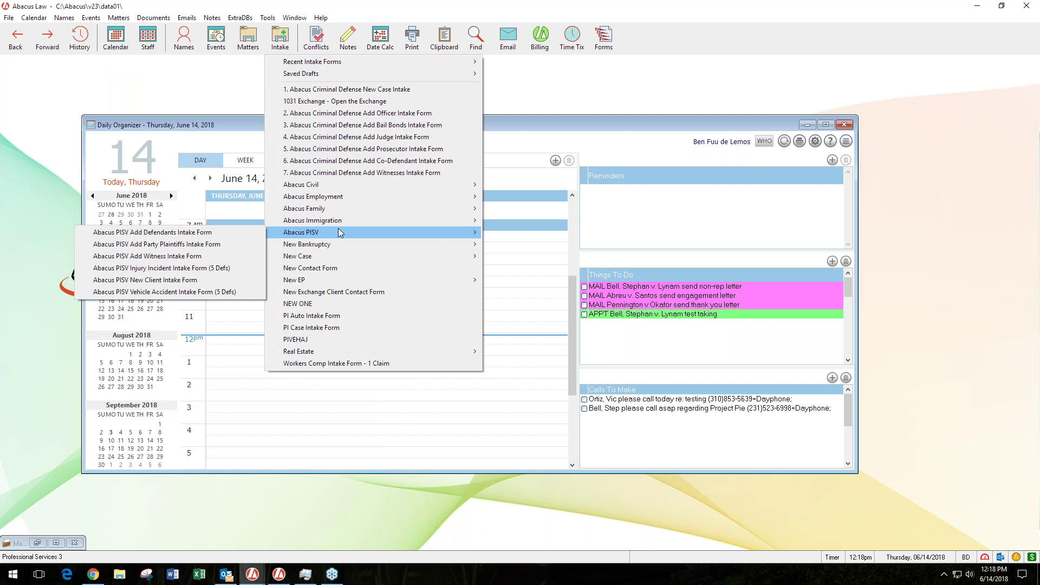
click(536, 104)
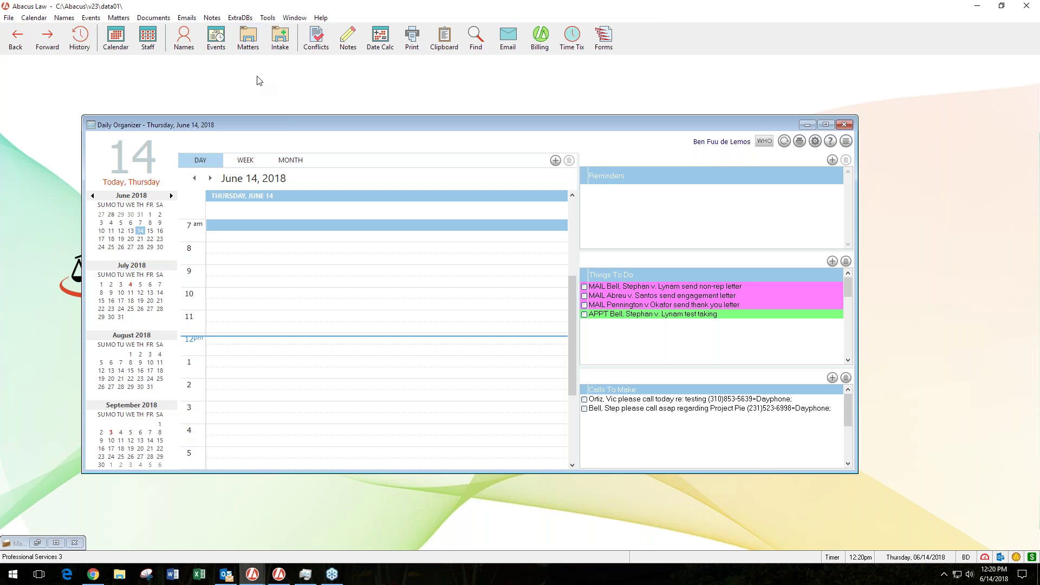
click(248, 37)
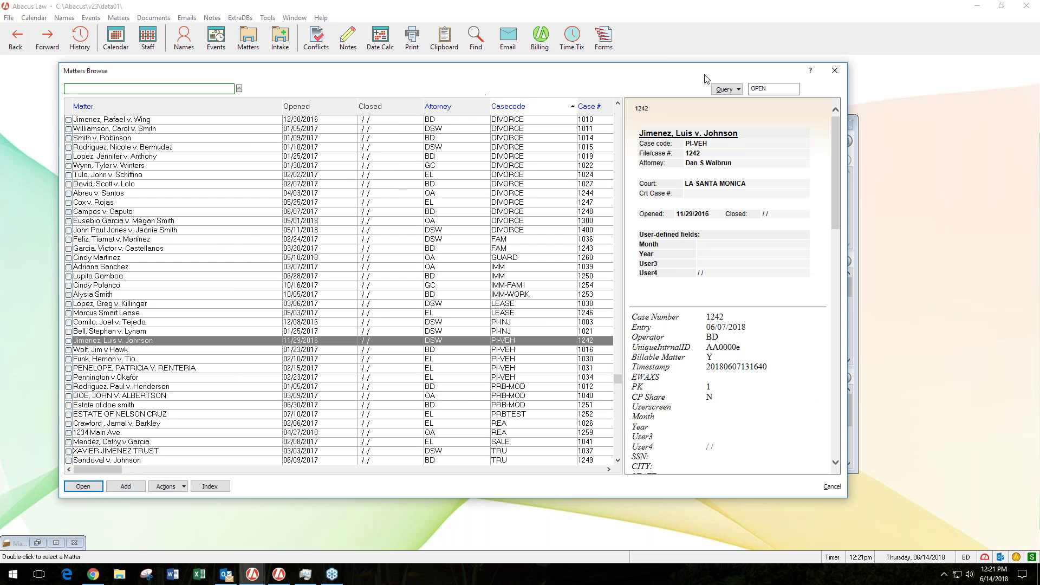
click(840, 76)
- Turn off the case code prompt for new matters in the user preferences
click(9, 17)
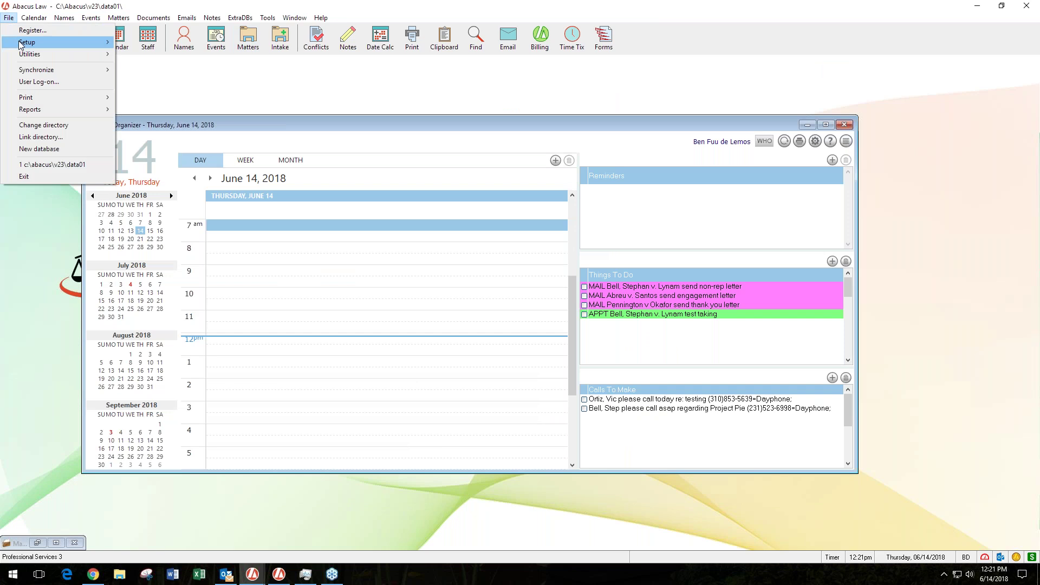
mouse_move(20, 44)
click(157, 42)
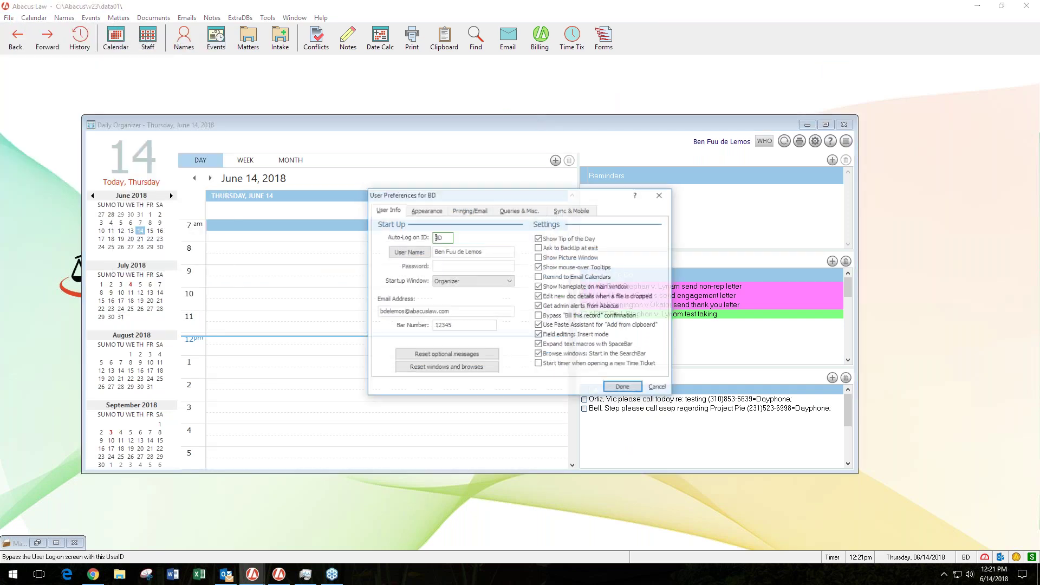
click(426, 210)
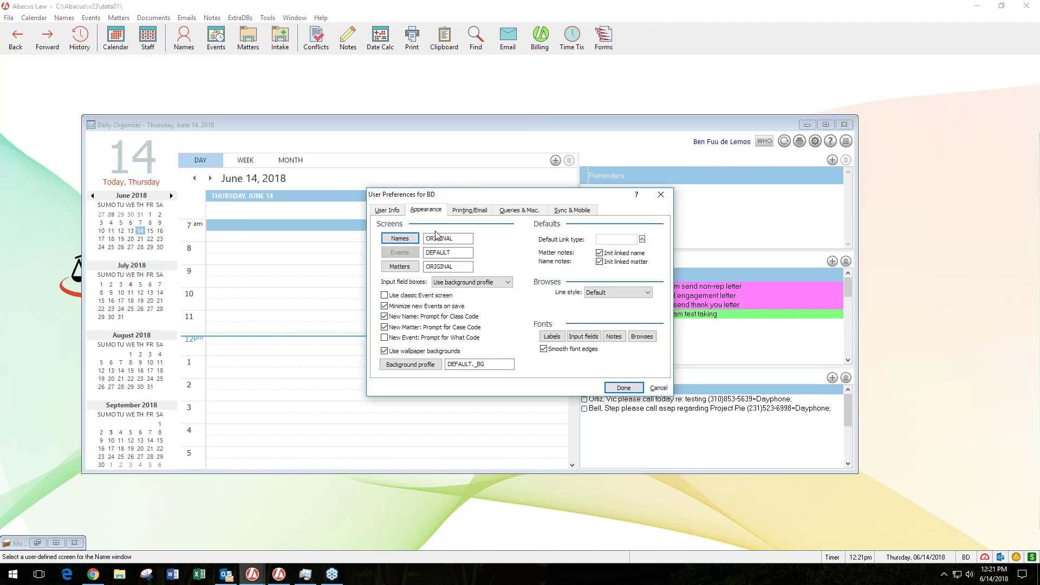
click(385, 328)
click(616, 387)
- Start adding a new matter to view its blank standard screen, and discard the record
click(248, 38)
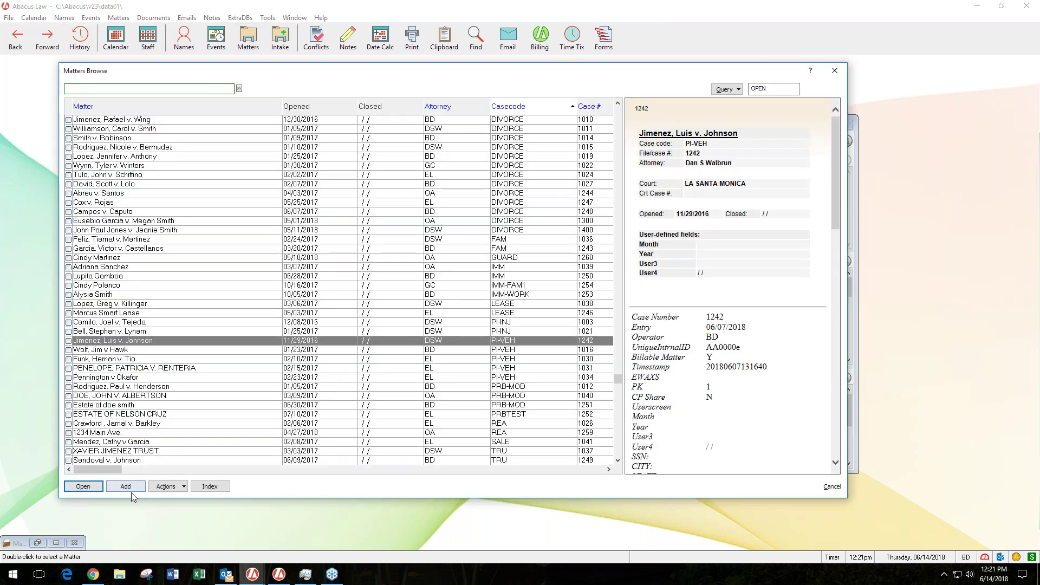
click(135, 488)
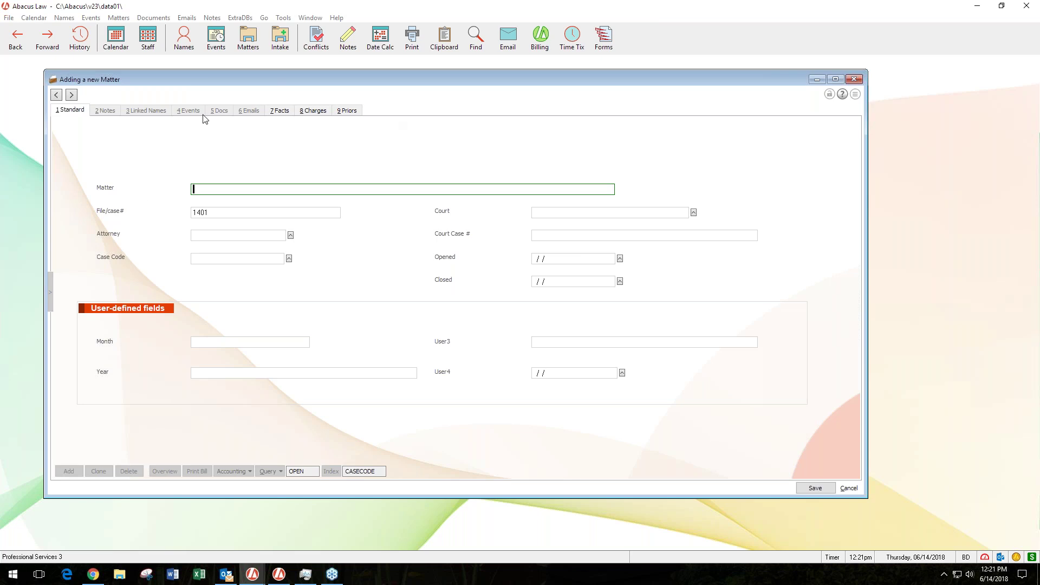
click(854, 79)
click(496, 307)
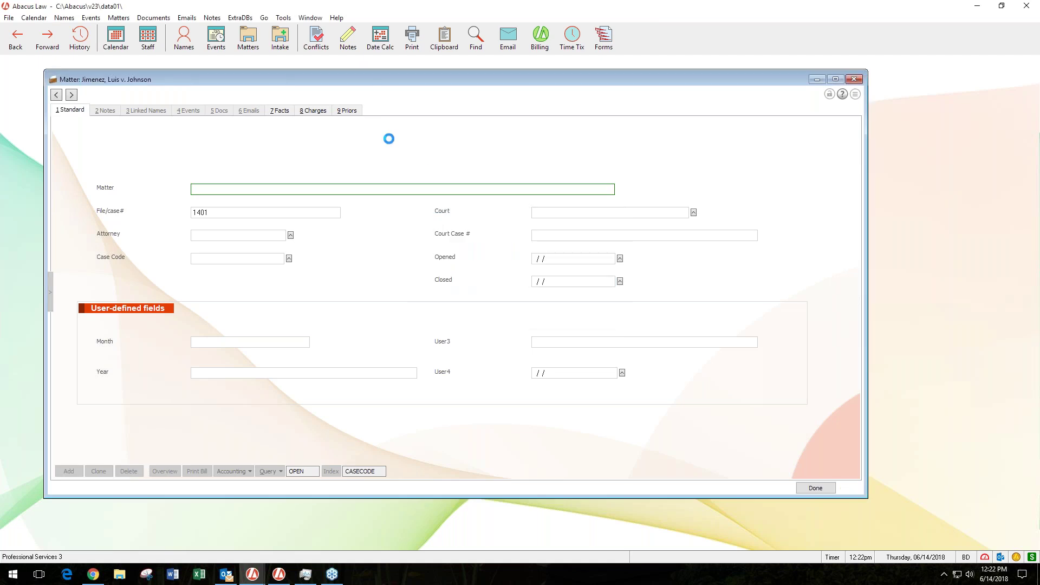
- Open the matter with case code IMM-WORK and select the CLIENT entry among its linked names
click(248, 40)
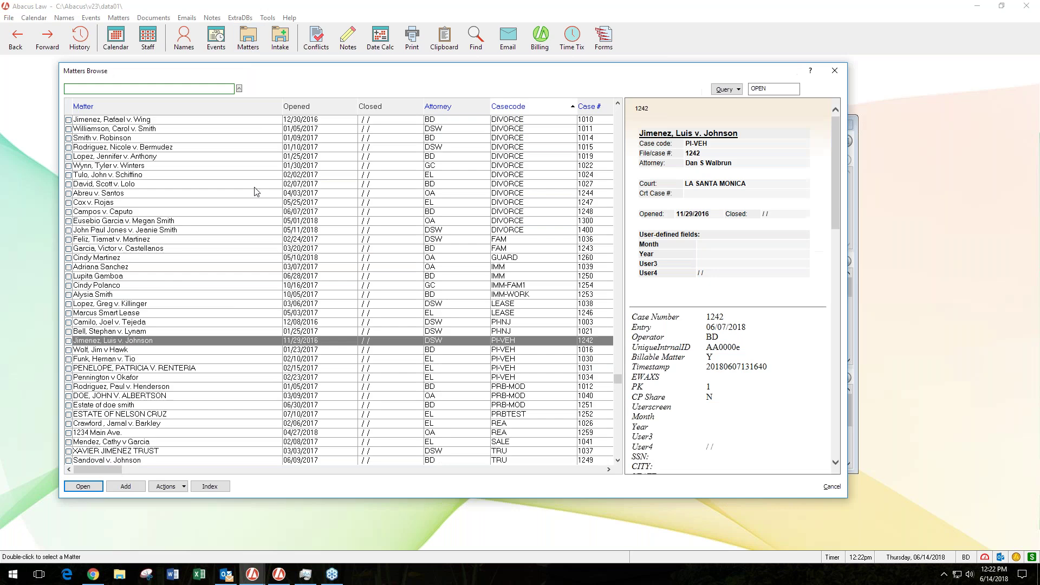
click(109, 295)
click(84, 486)
click(147, 111)
click(214, 163)
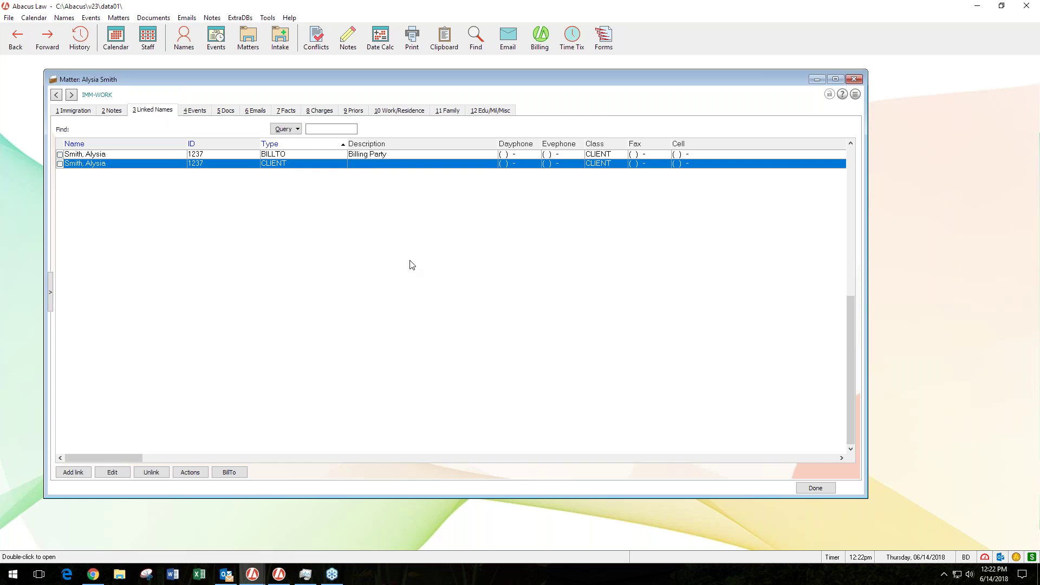
- Search the rules for "newcase" and open the NEWCASE rule to view its events
click(10, 19)
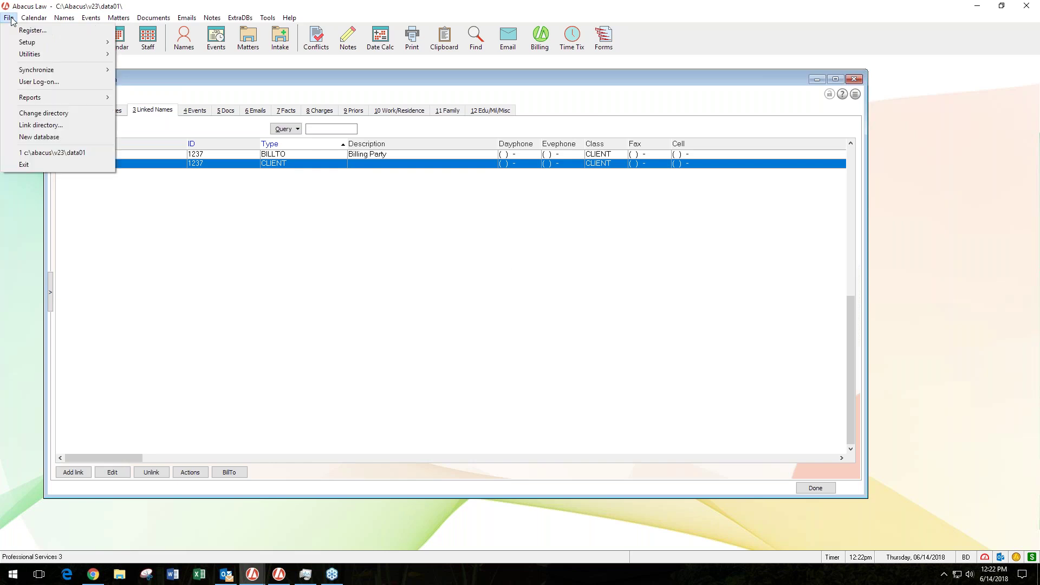
mouse_move(105, 47)
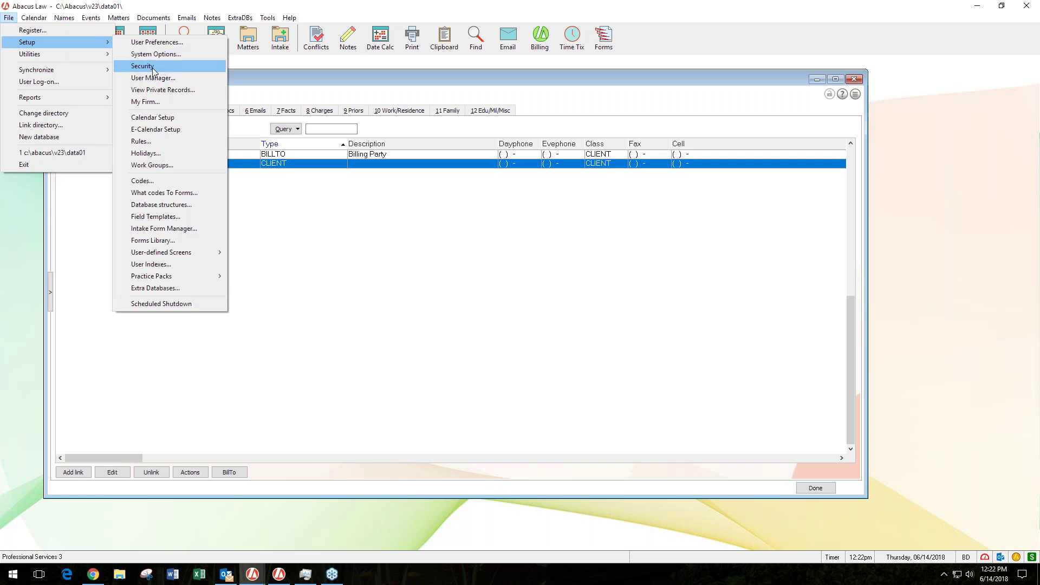
click(146, 143)
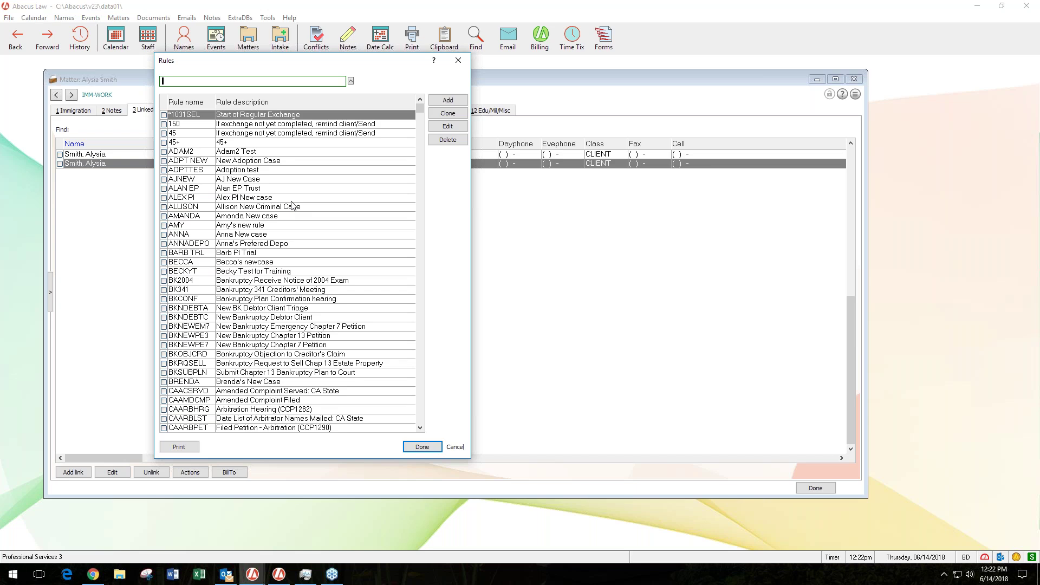
text(newcase)
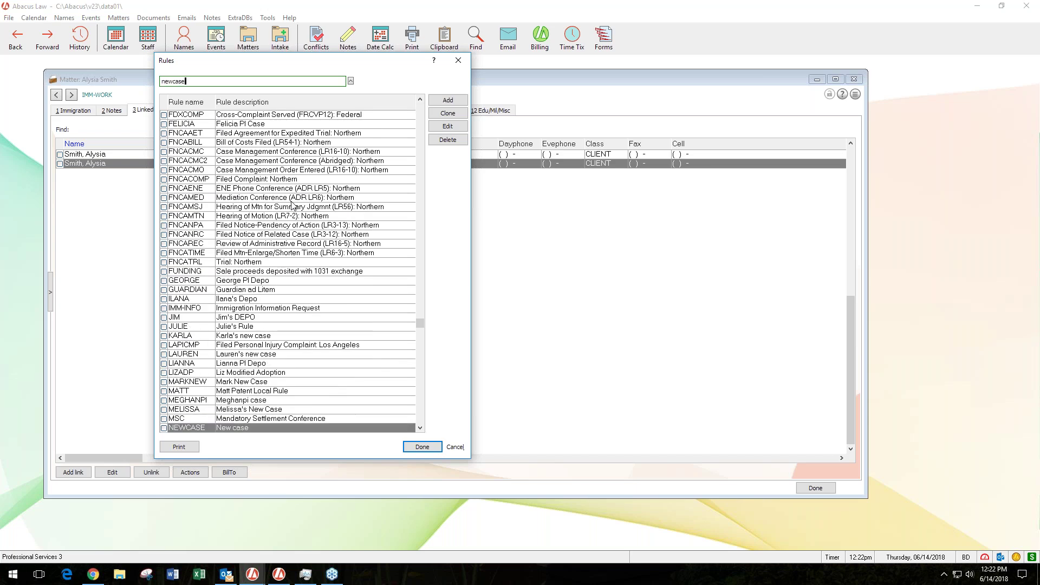
key(Return)
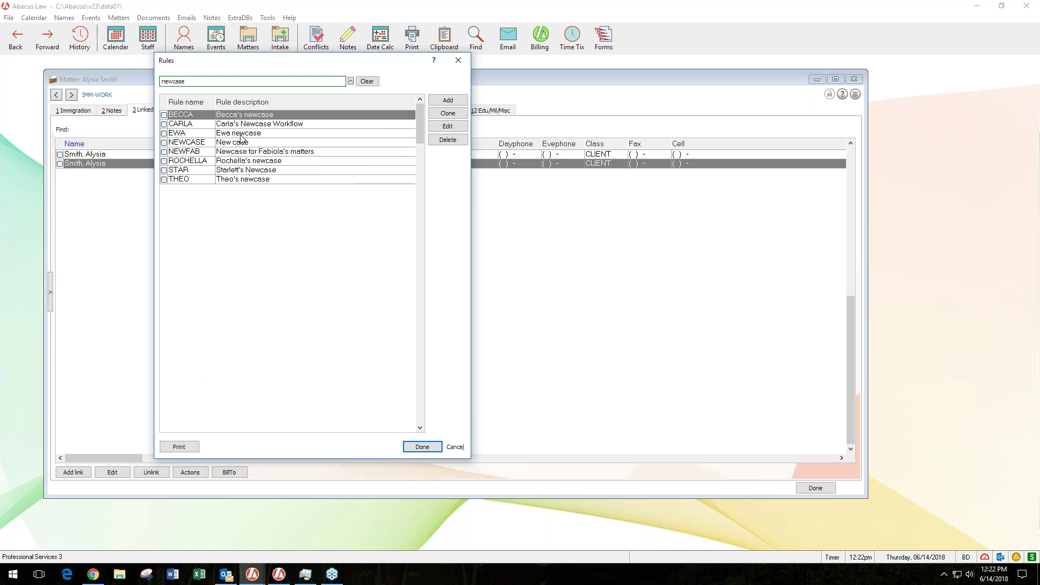
click(240, 143)
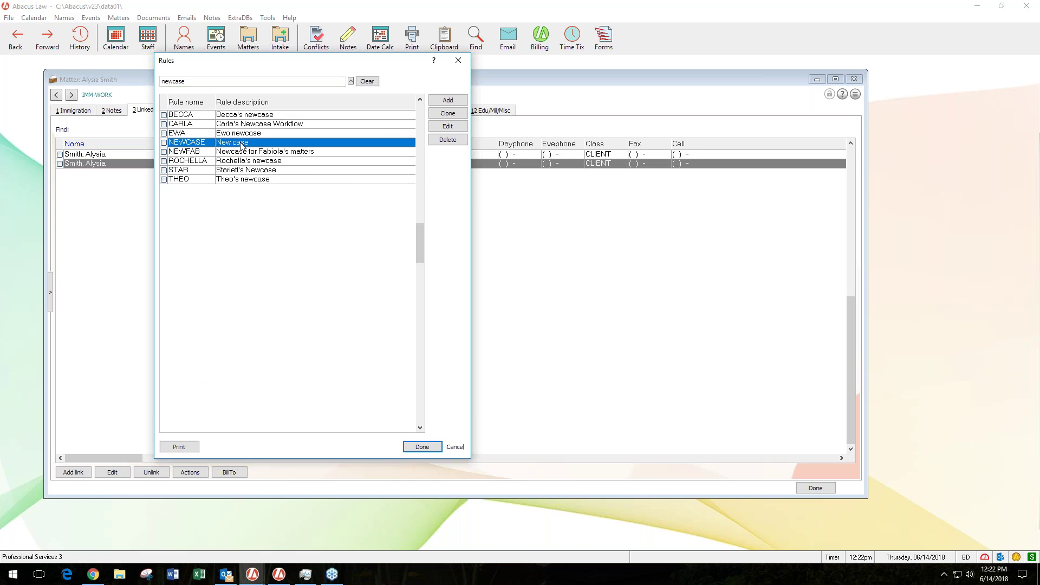
click(447, 126)
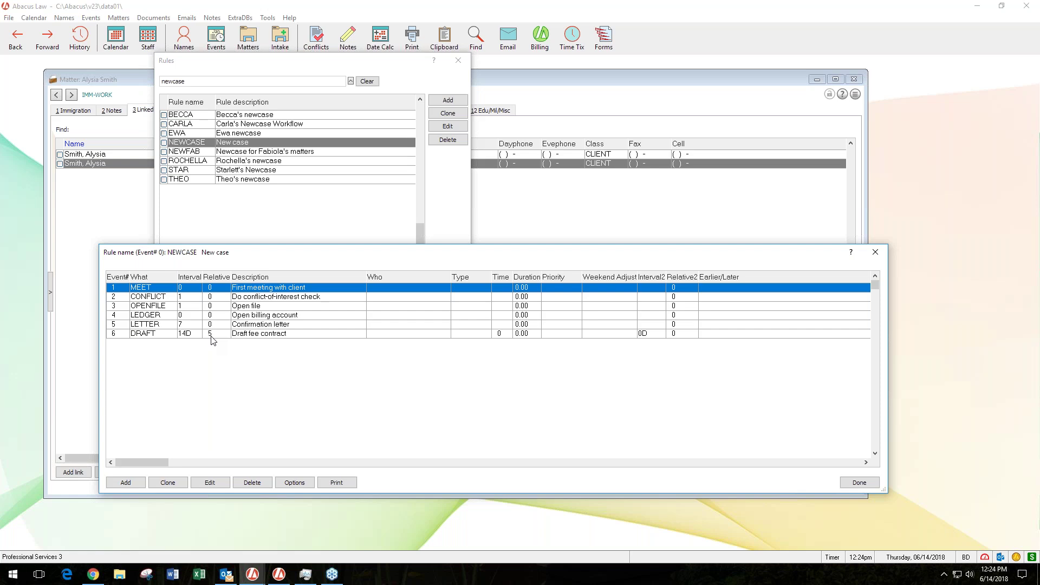
- Compare the interval and relative settings of the LETTER and DRAFT events in the NEWCASE rule, and close the rule
click(186, 336)
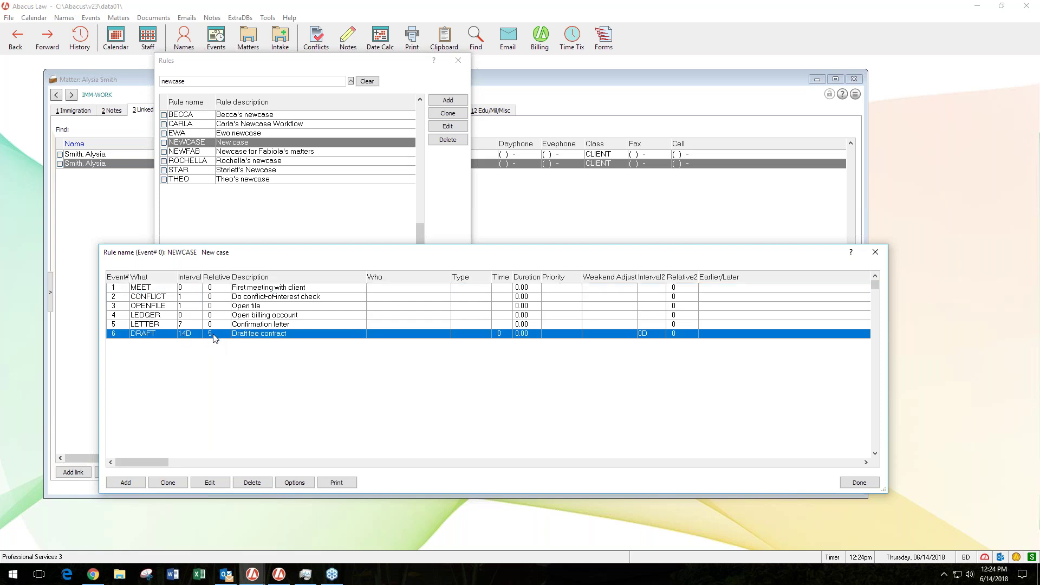
click(181, 325)
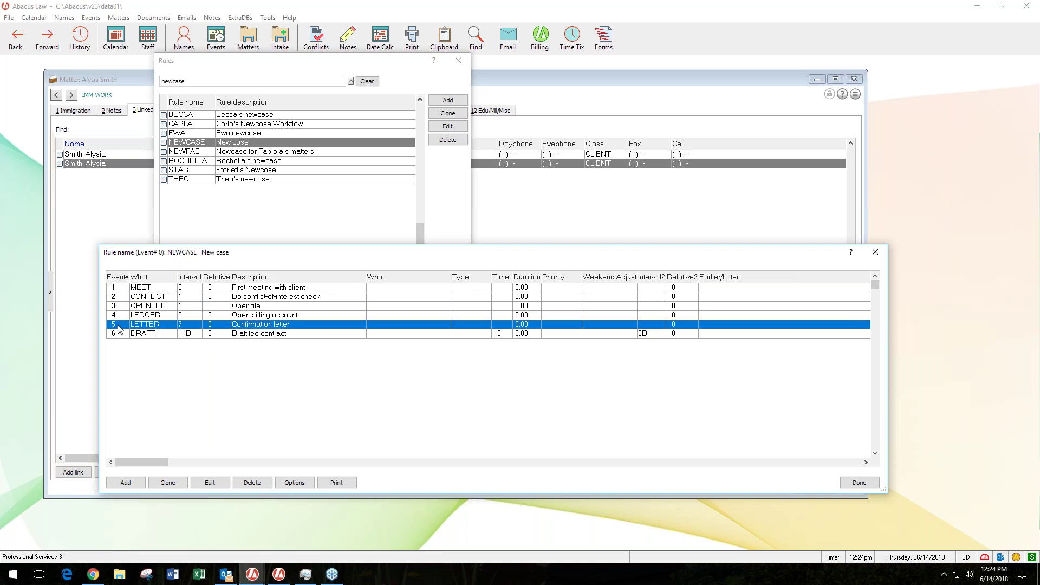
click(185, 334)
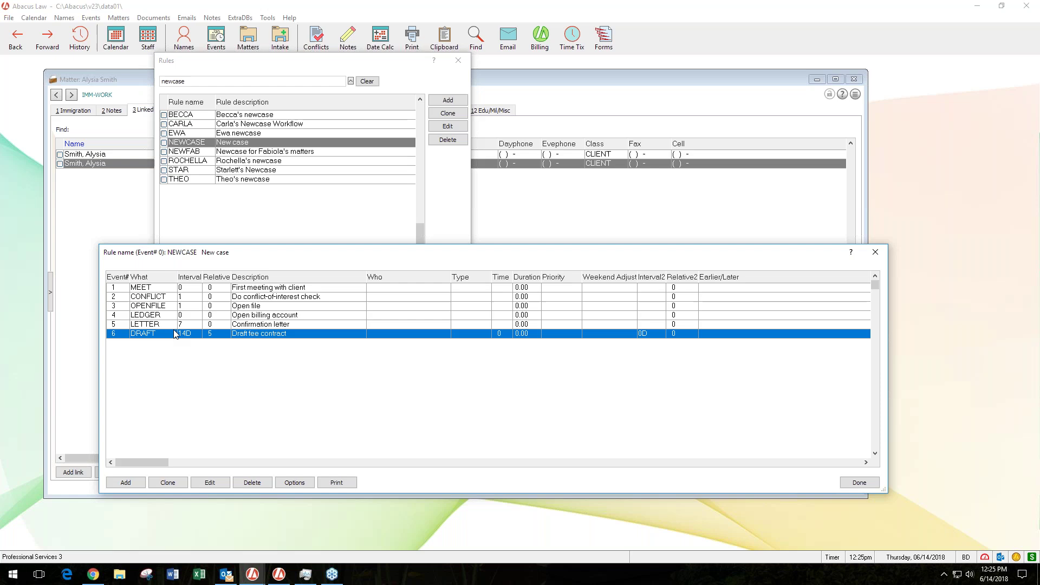
click(156, 326)
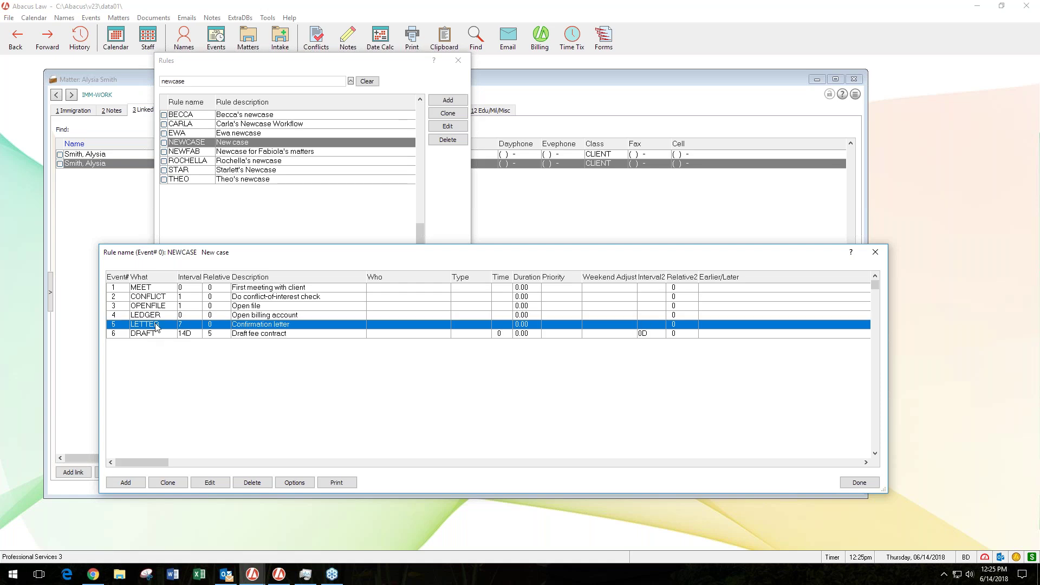
click(218, 334)
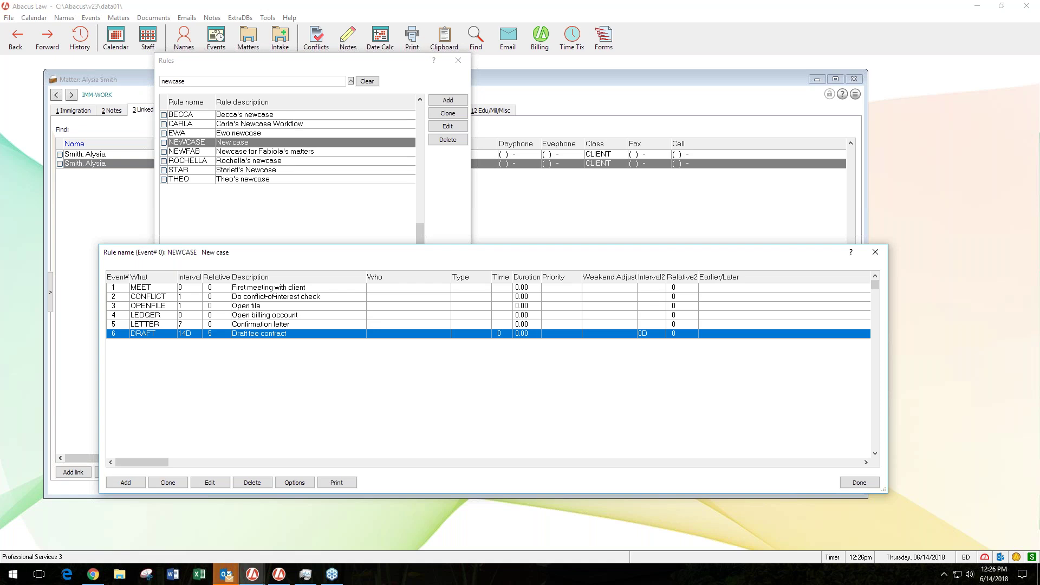
click(875, 252)
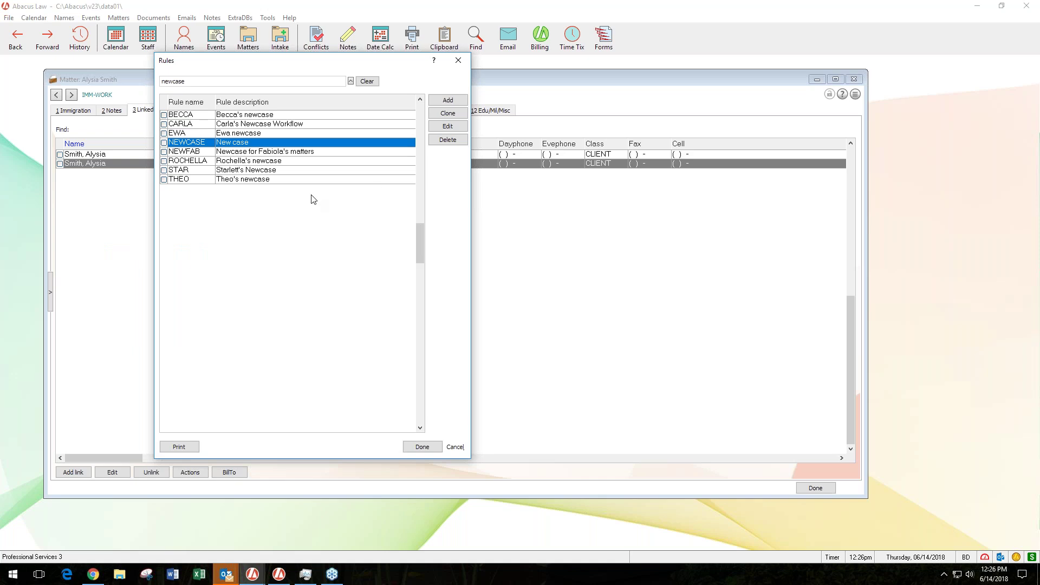
- Start adding a new rule to show how one is created, discard it, and close the rules list
click(445, 101)
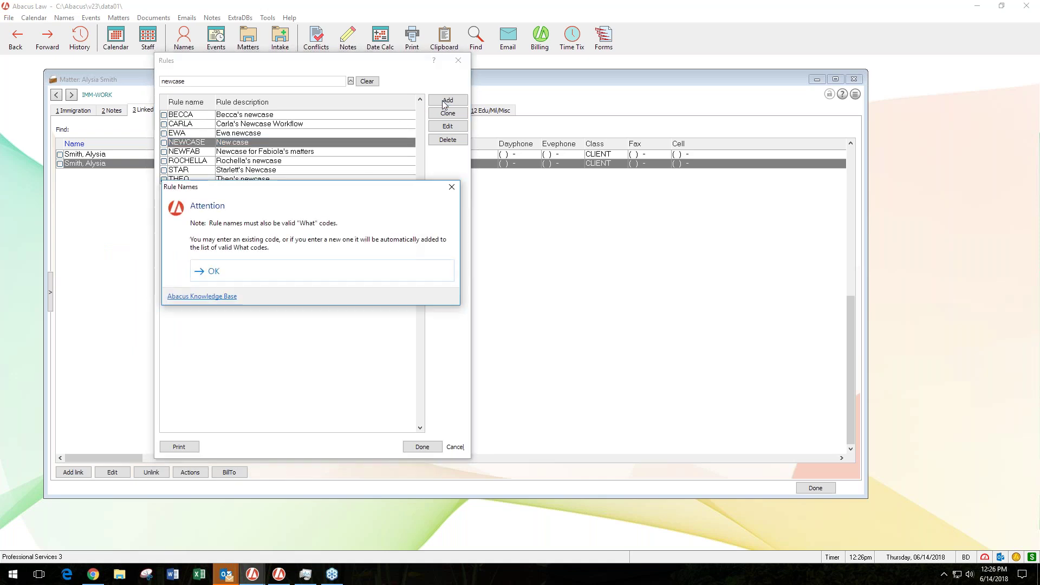
key(Return)
click(600, 263)
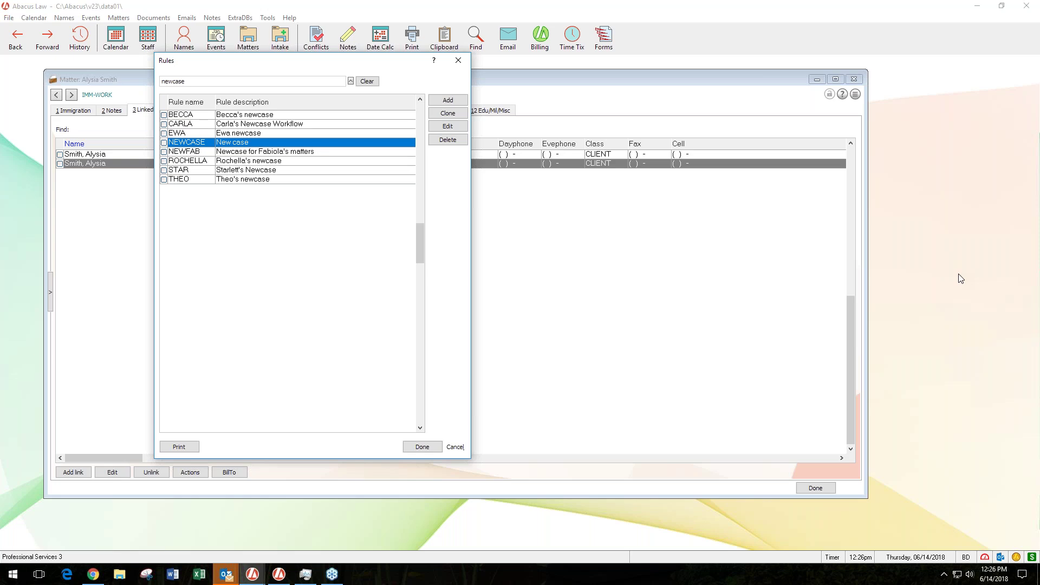
click(458, 60)
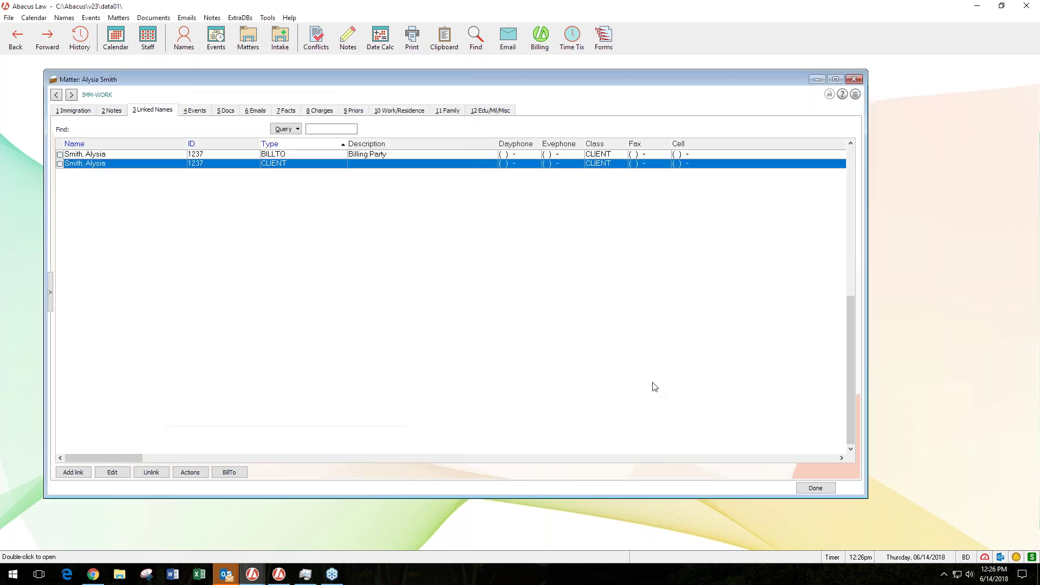
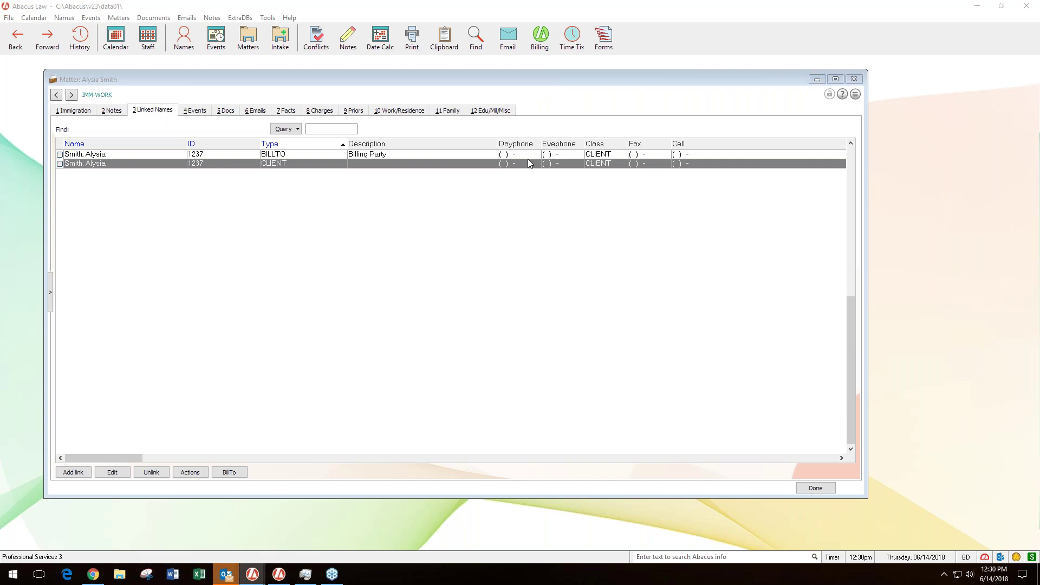
- Switch to Abacus Accounting, dismissing the unposted items notice and declining to merge the recurring journal entry
click(545, 47)
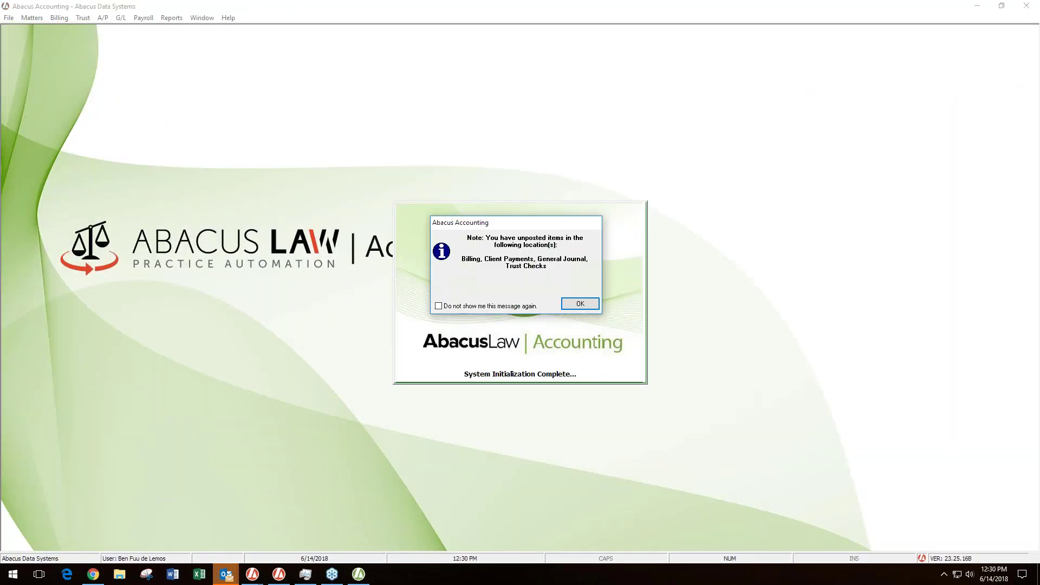
click(574, 304)
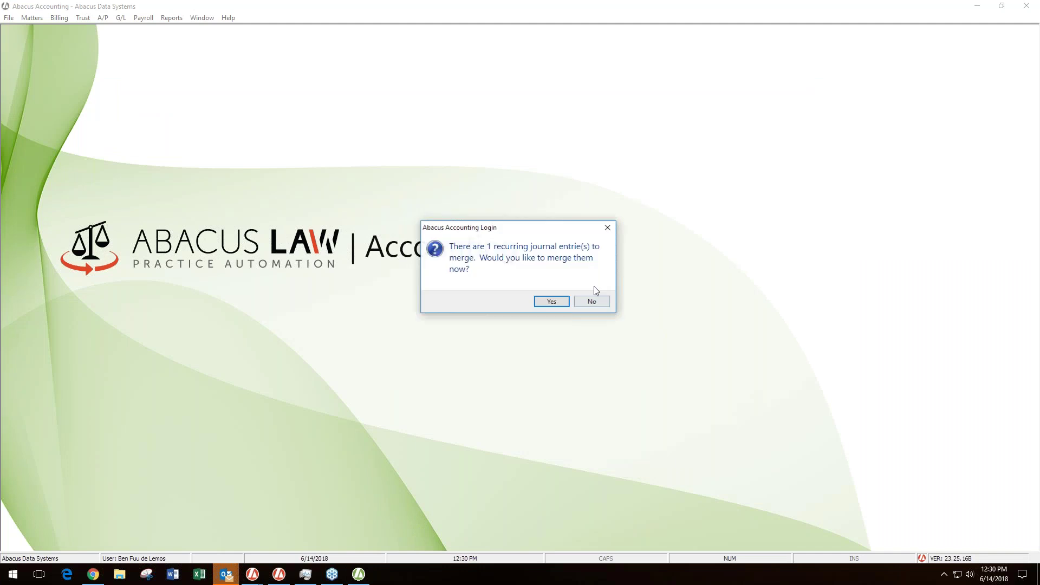
click(590, 304)
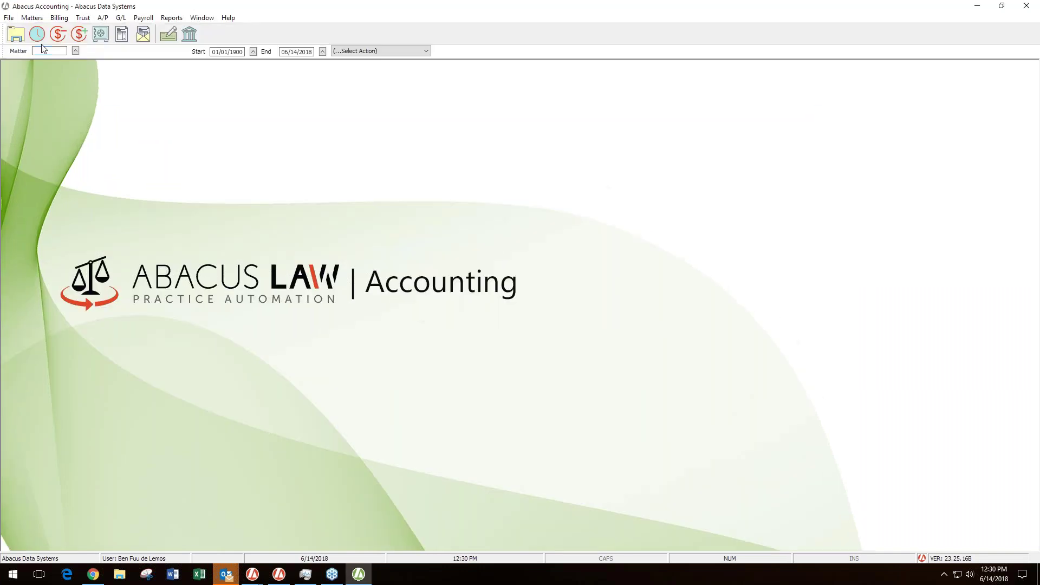
- Open the flat-fee matter with case code IMM-WORK from the accounting matters list
click(28, 18)
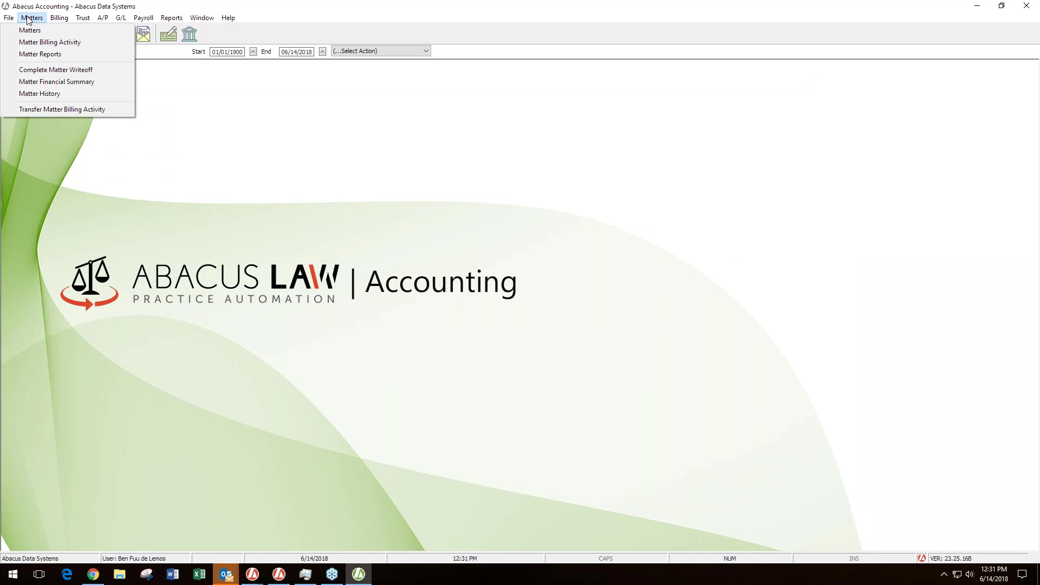
click(30, 31)
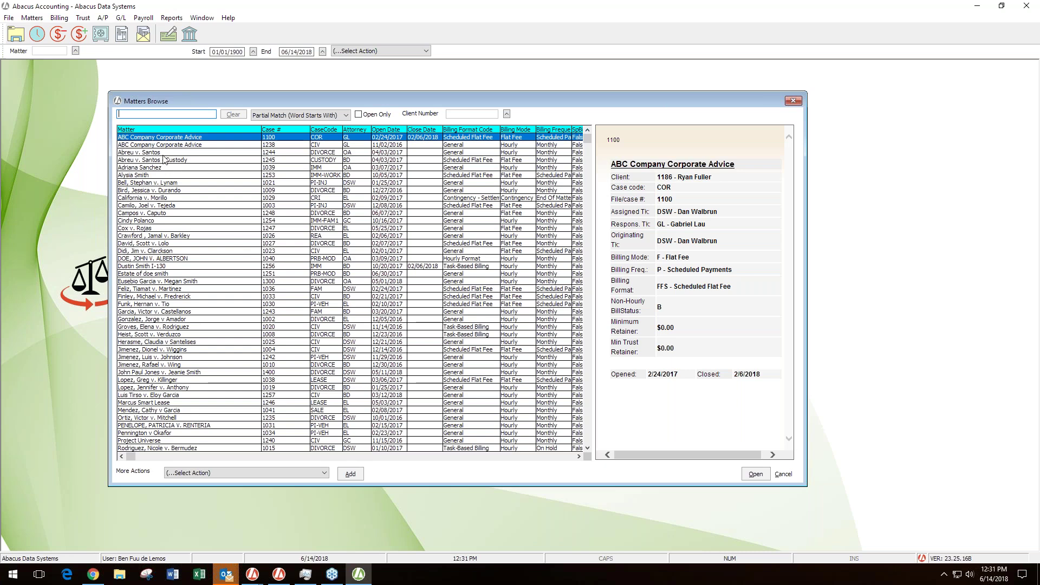
click(142, 175)
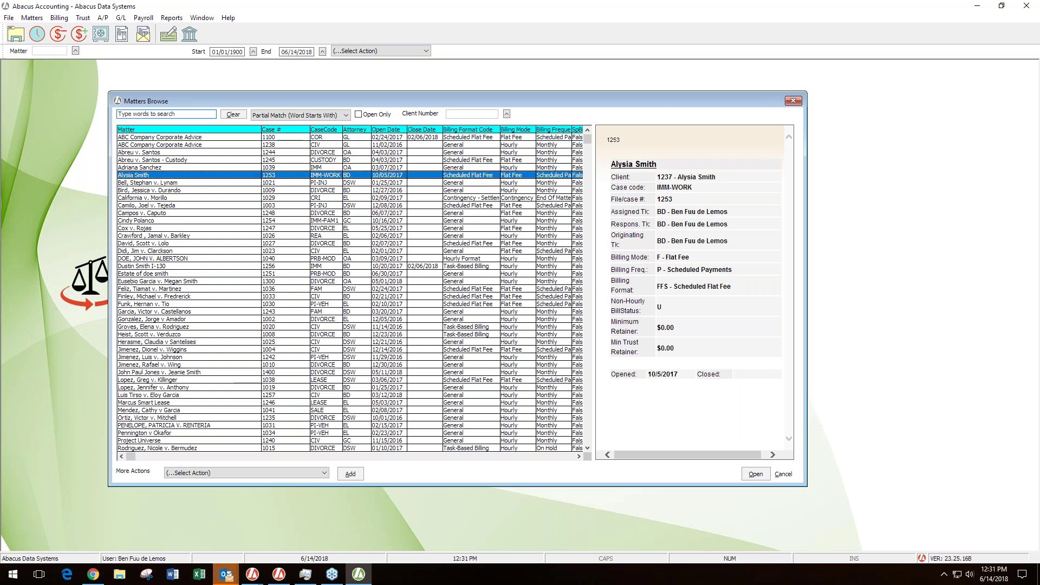
key(Return)
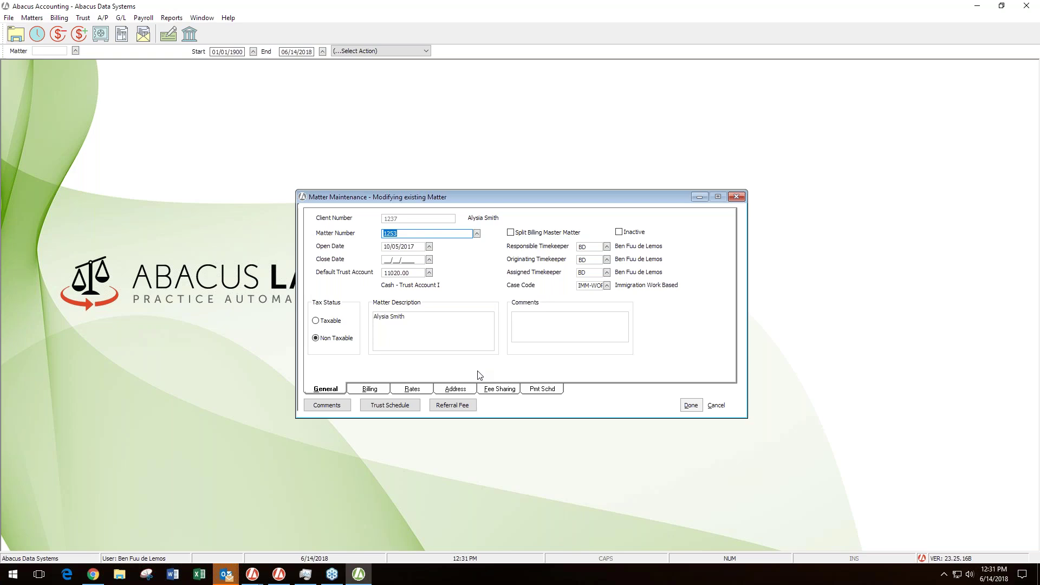
- Review the matter's billing settings and general details, and minimize its maintenance window
click(376, 389)
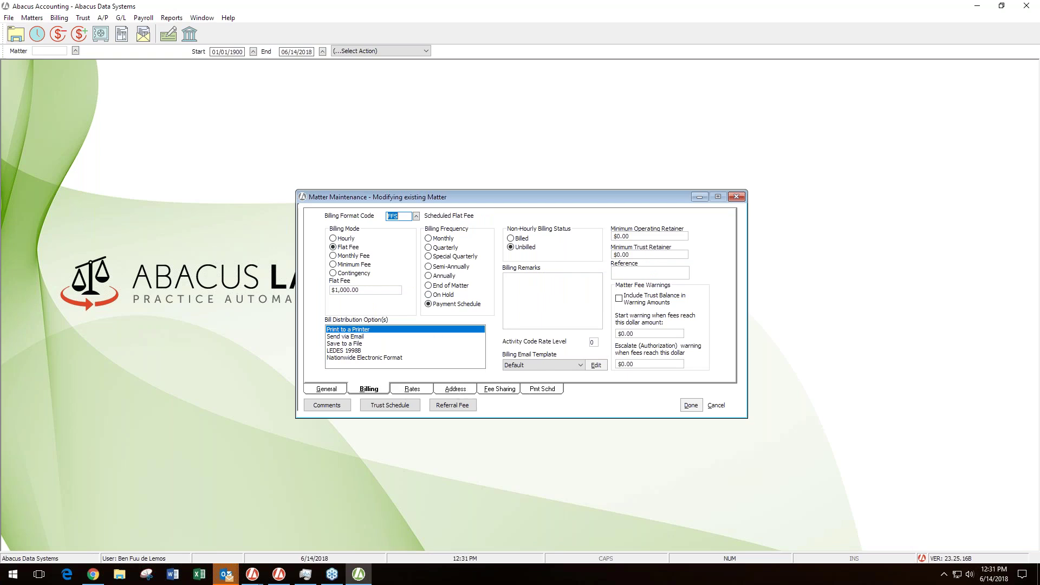
click(337, 391)
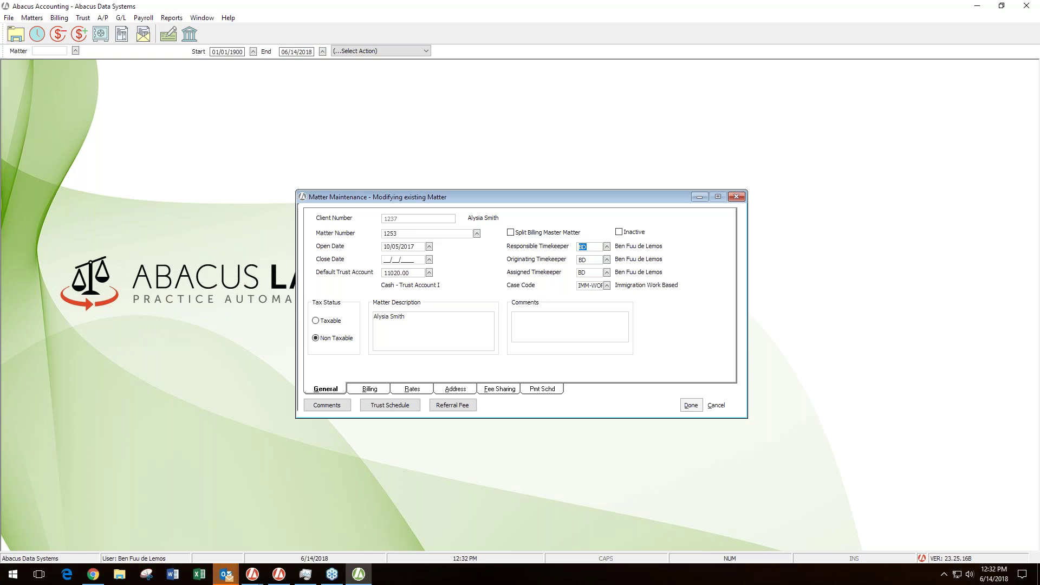
click(699, 196)
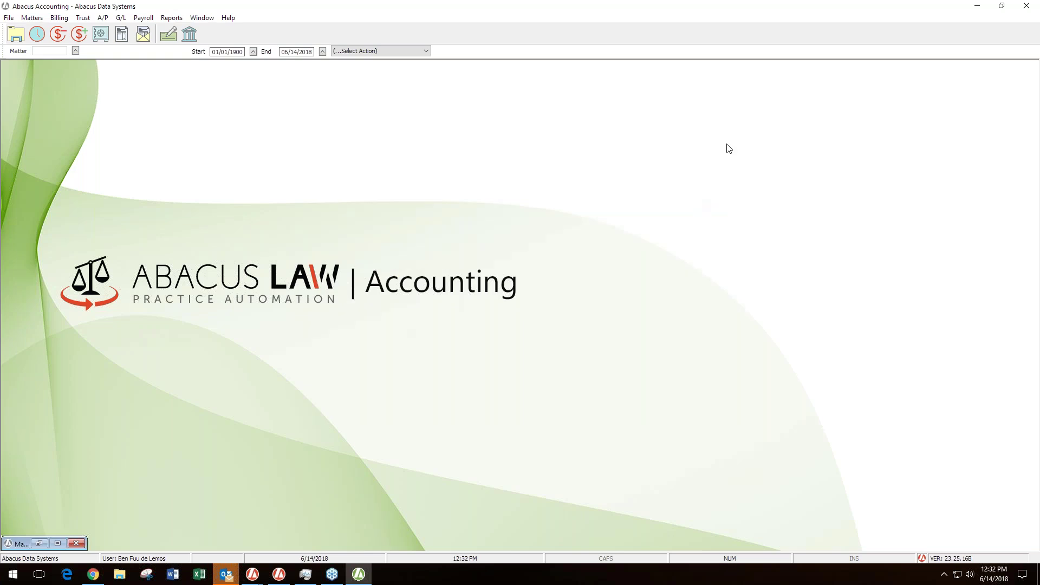